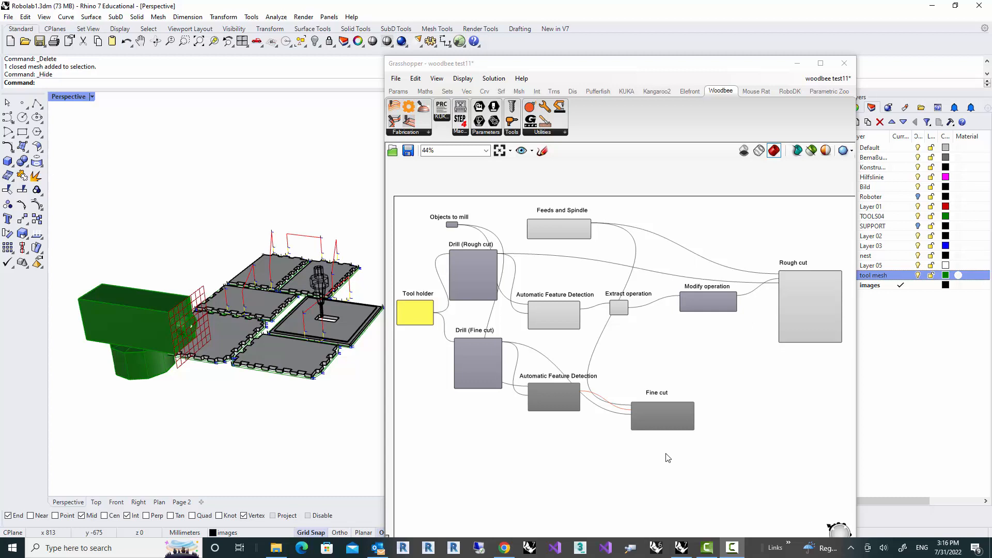
Examine the green tool mesh and the plane at its flange from several angles
scroll(137, 371, up, 3)
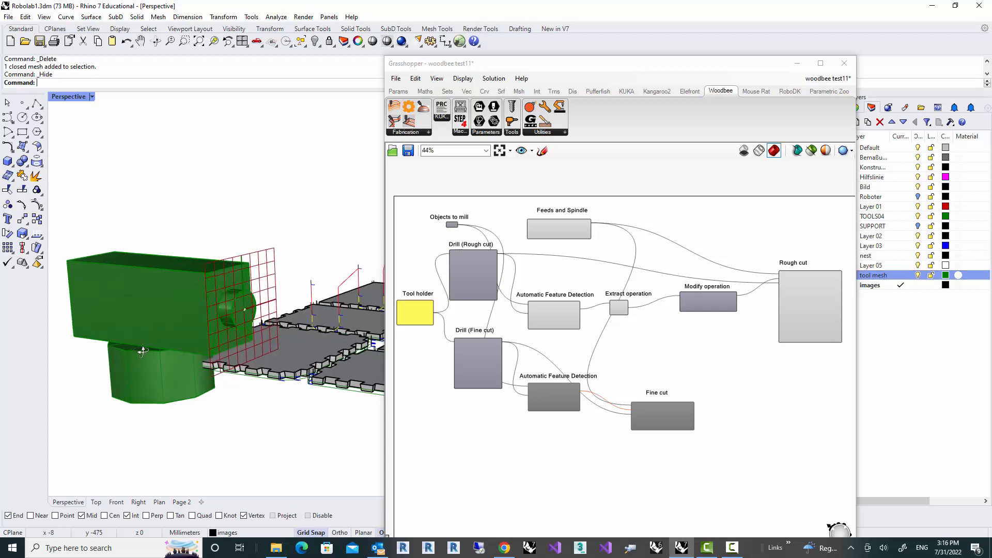
scroll(127, 365, up, 3)
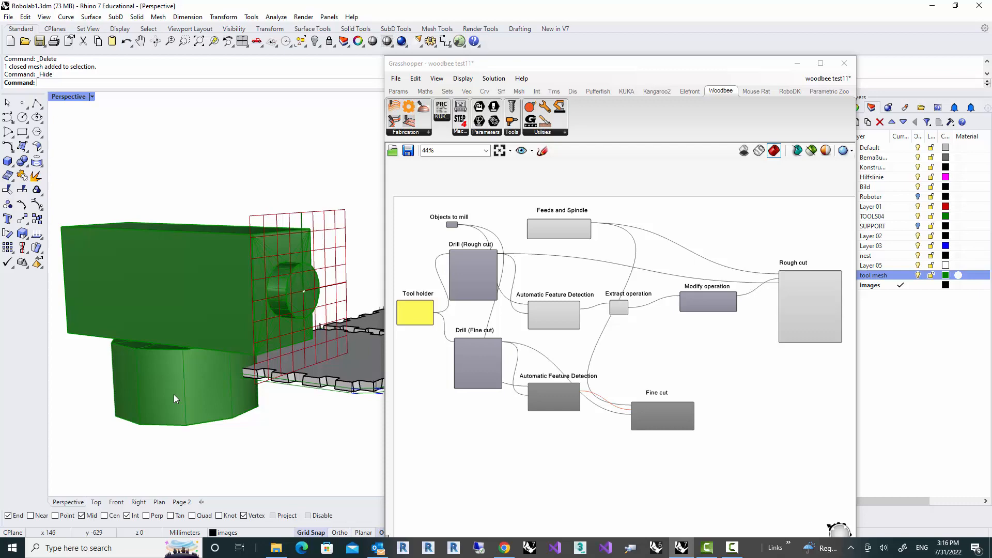
mouse_move(202, 308)
right_down()
mouse_move(201, 331)
mouse_move(194, 319)
right_up()
scroll(221, 320, up, 2)
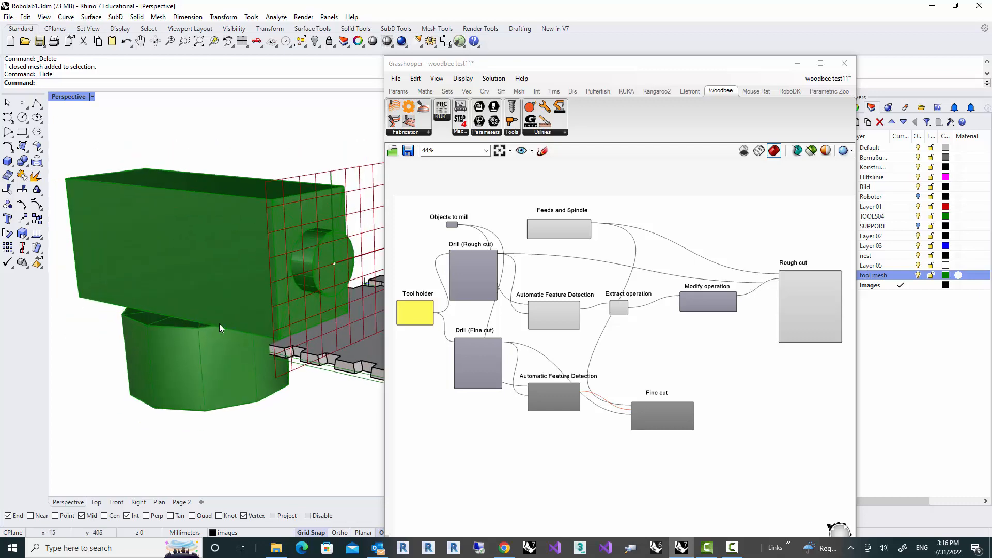
right_drag(215, 361, 222, 358)
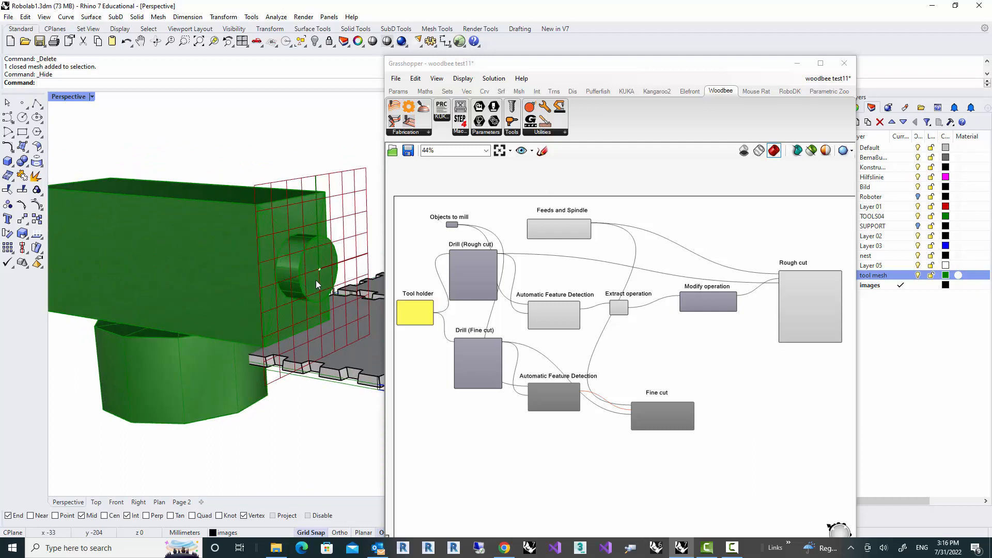
right_drag(315, 282, 232, 358)
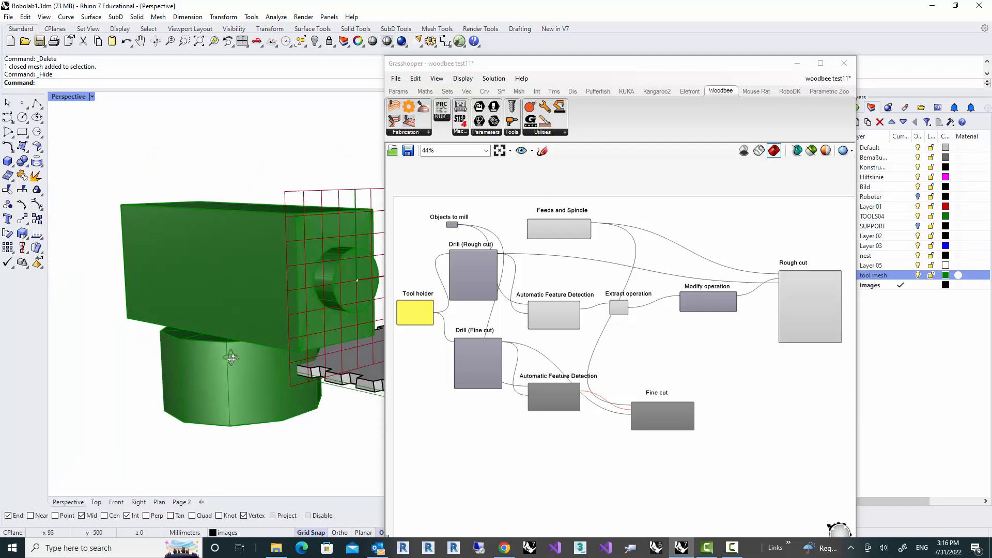
right_drag(234, 361, 249, 370)
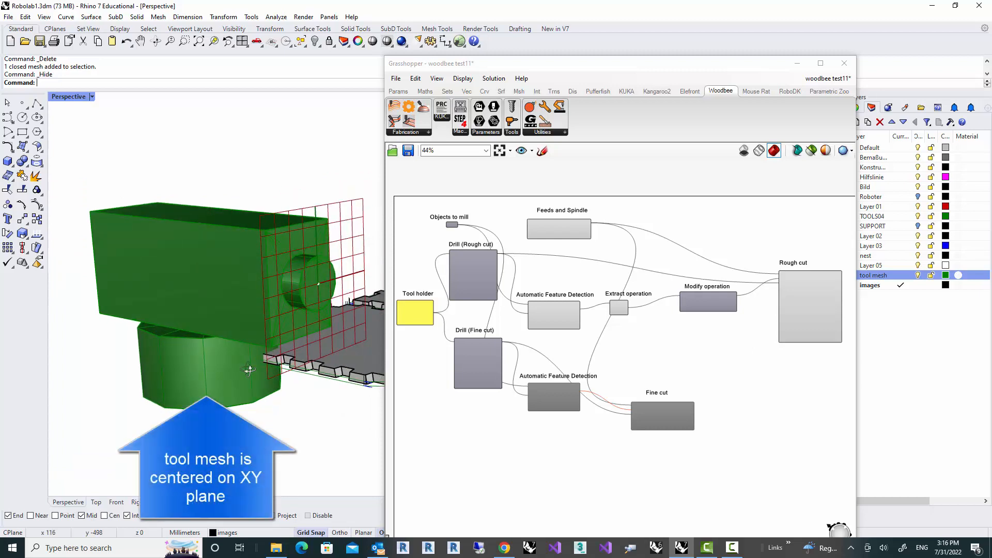
Place a KUKA|prc Core component on the empty canvas area beside the Fine cut component
drag(594, 63, 479, 59)
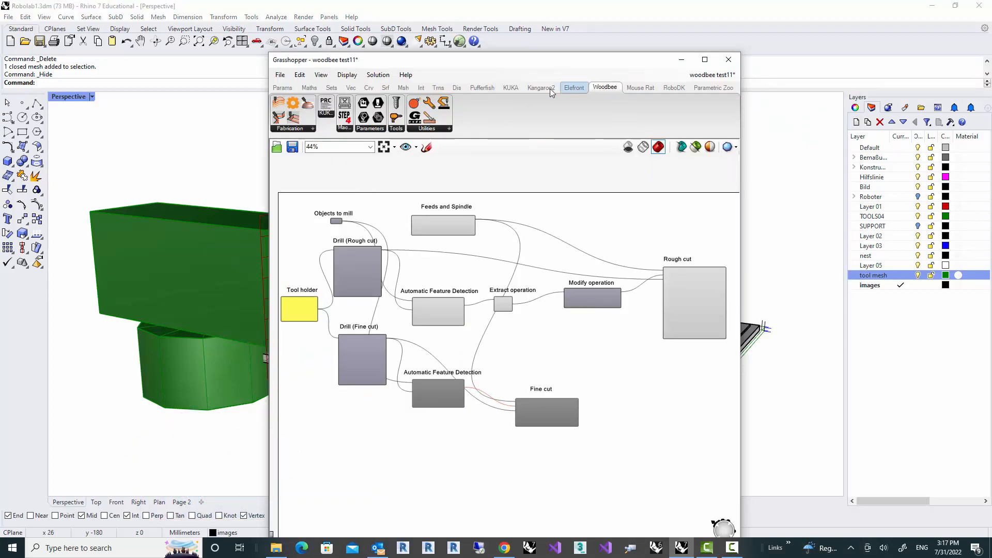
click(512, 88)
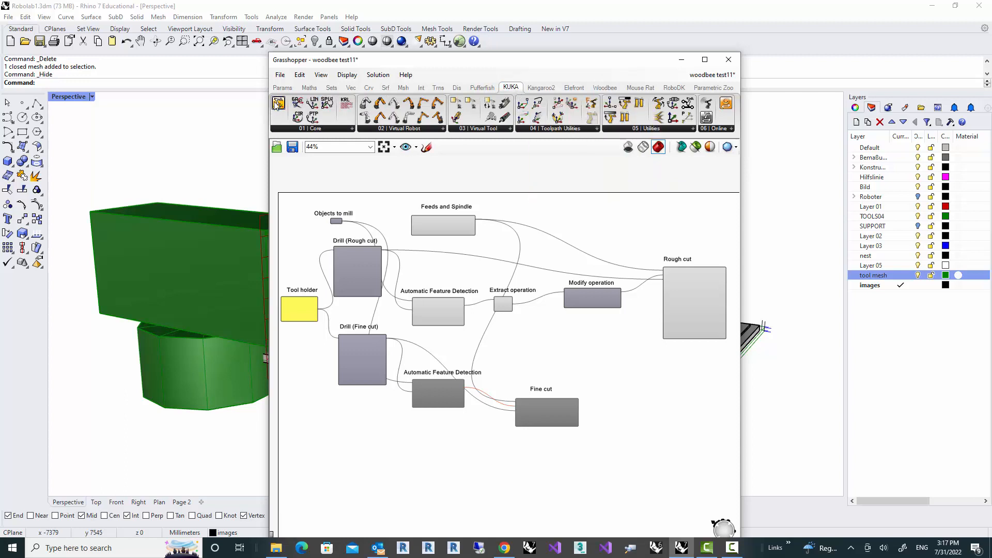
drag(278, 104, 599, 372)
drag(656, 393, 667, 391)
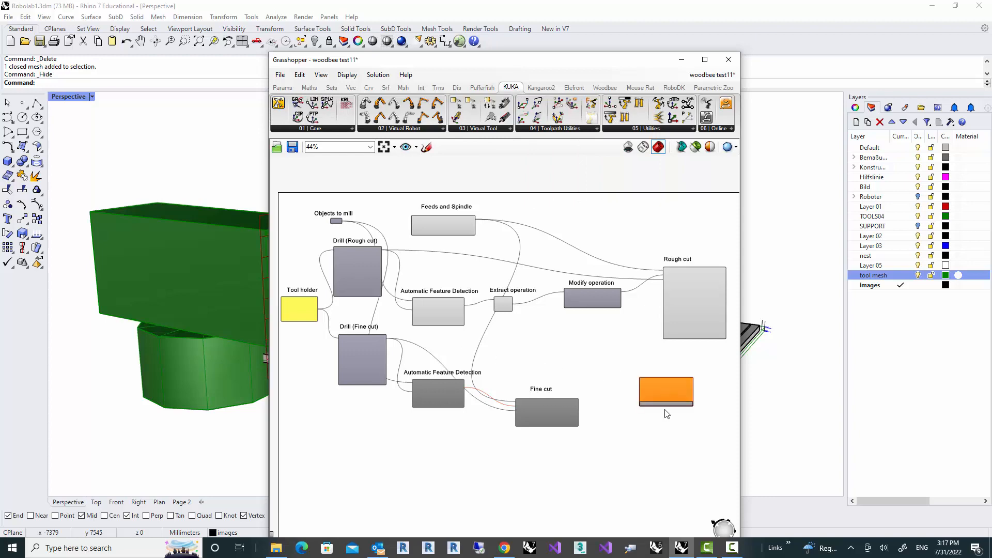
scroll(679, 431, up, 4)
right_drag(593, 393, 547, 375)
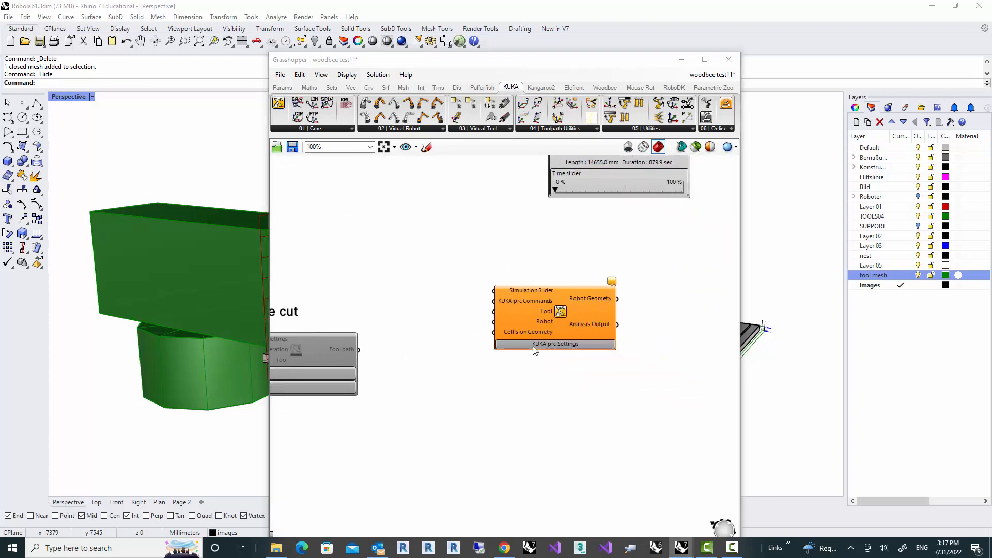
Review the robot diagram with the start and end positions in the advanced settings of the KUKA|prc Core component
double_click(535, 345)
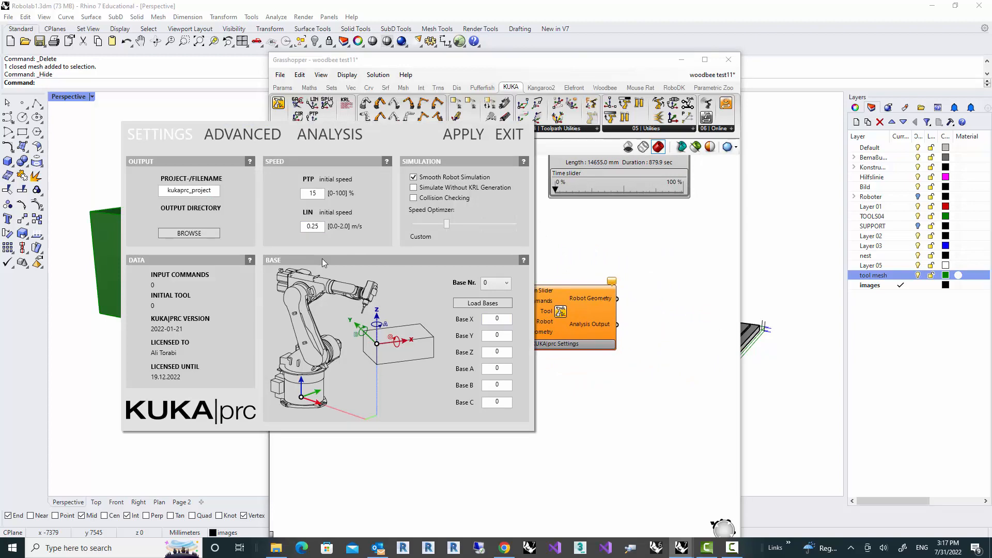
click(241, 135)
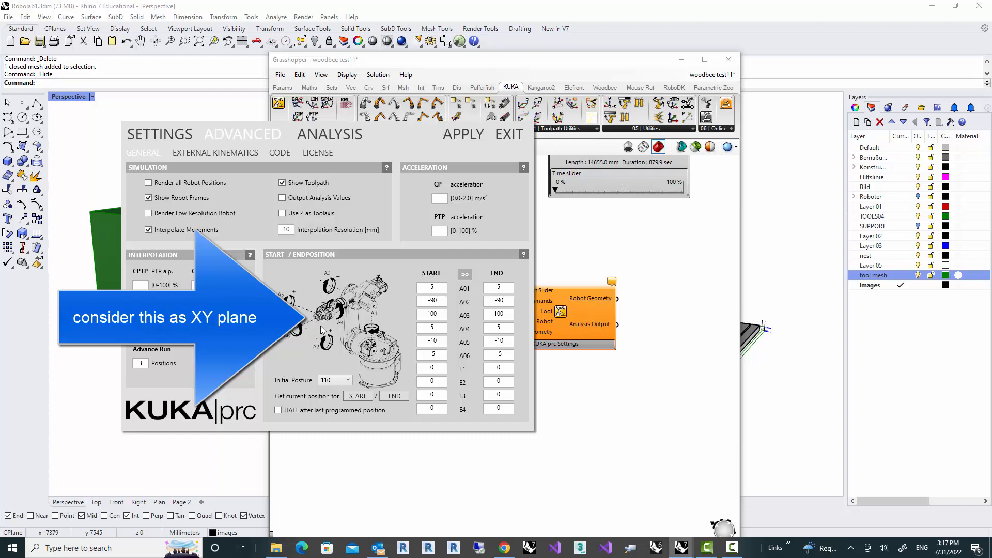
click(510, 136)
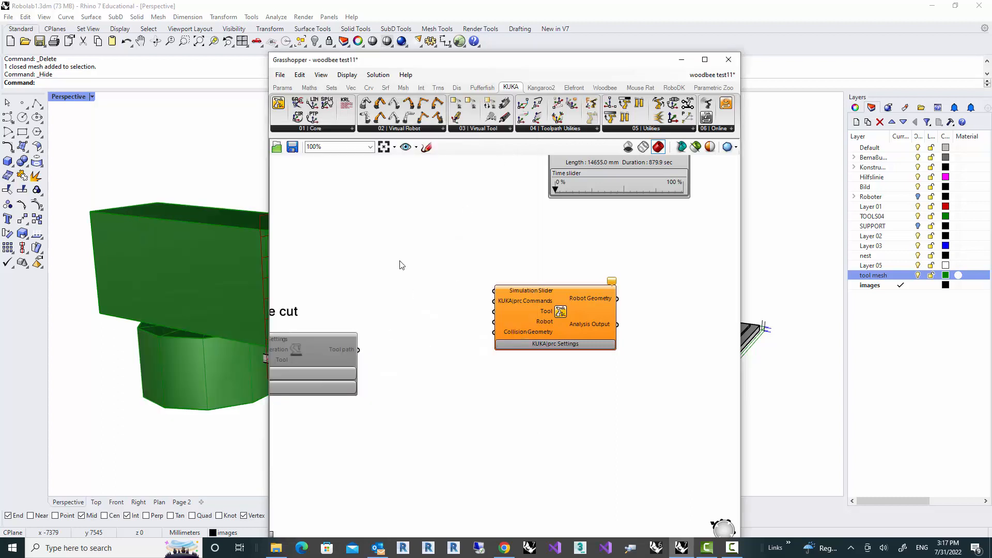
Inspect the centre point of the tool mesh's round flange up close
right_drag(184, 402, 210, 364)
drag(397, 65, 472, 64)
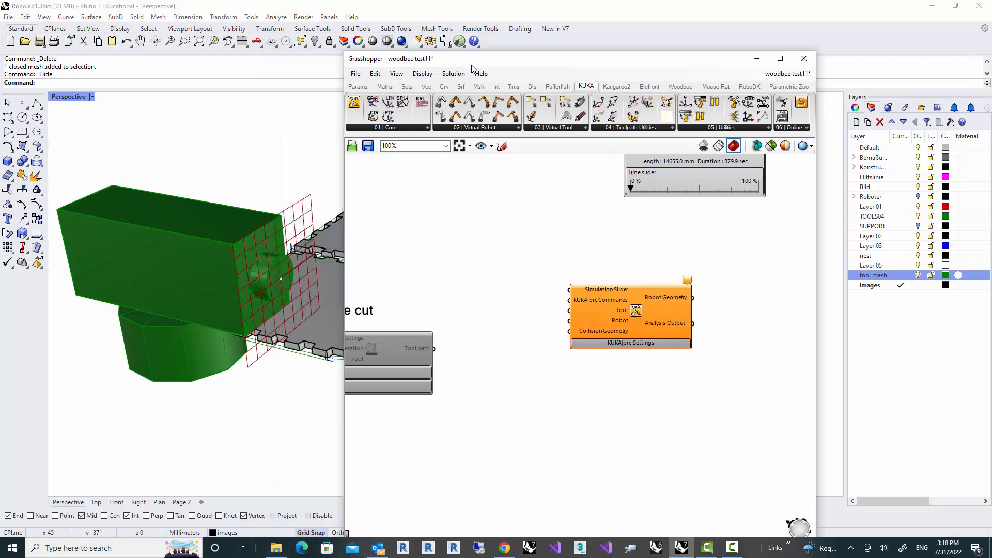
scroll(289, 309, up, 3)
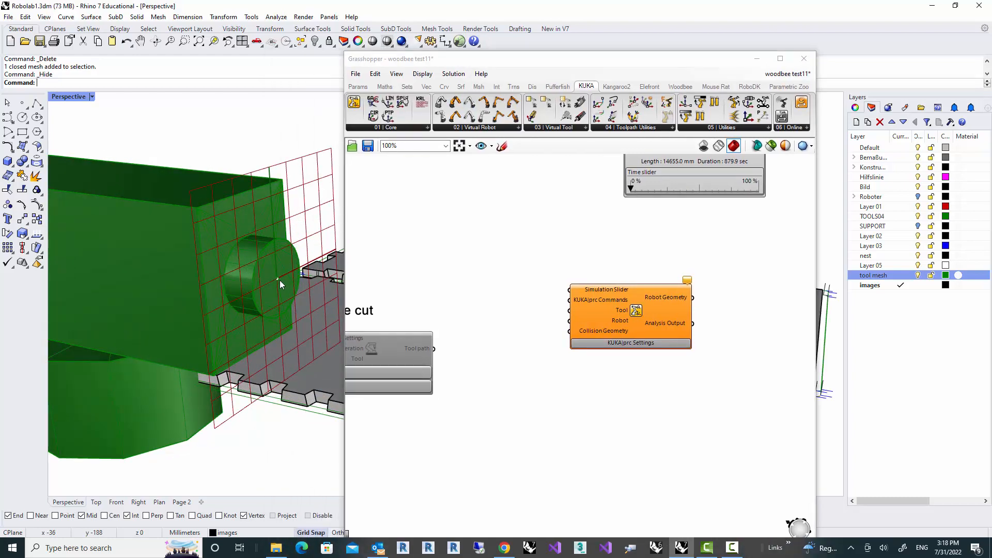
right_drag(278, 287, 273, 290)
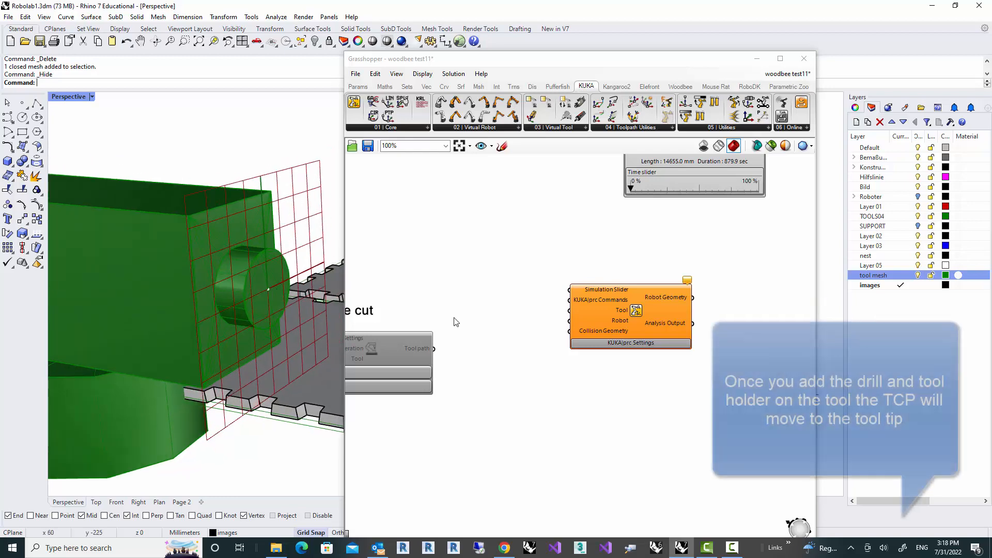
Check where the T.C.P. point parameter and its YZ Plane component sit on the tool mesh
scroll(562, 334, down, 2)
scroll(564, 339, down, 2)
right_drag(520, 298, 422, 367)
scroll(641, 327, up, 7)
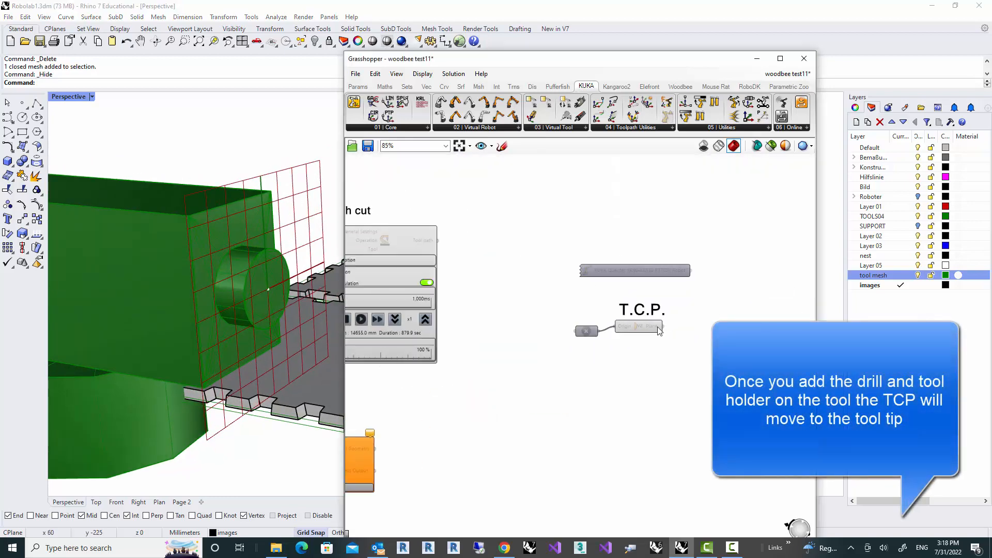
click(593, 338)
right_click(594, 338)
click(631, 409)
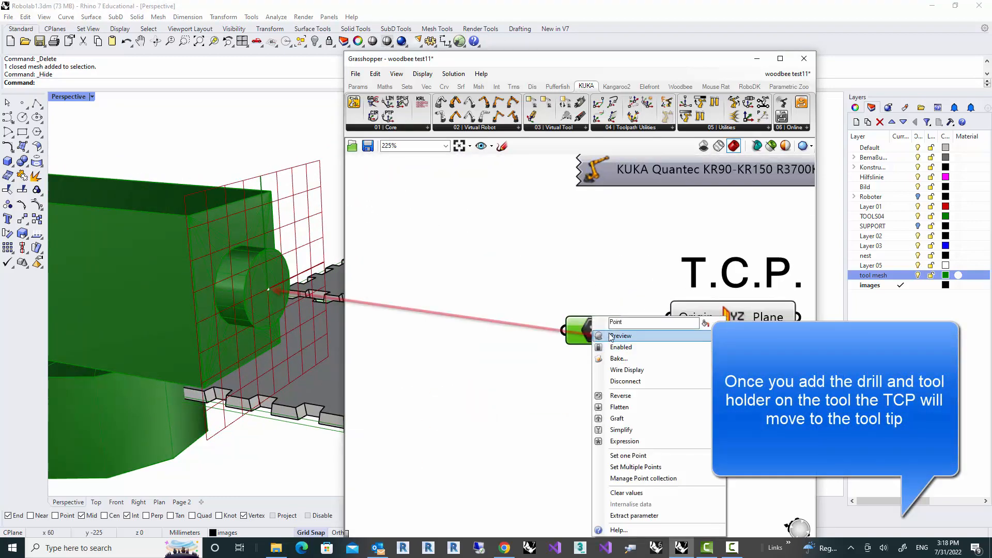
click(269, 290)
right_drag(602, 359, 416, 361)
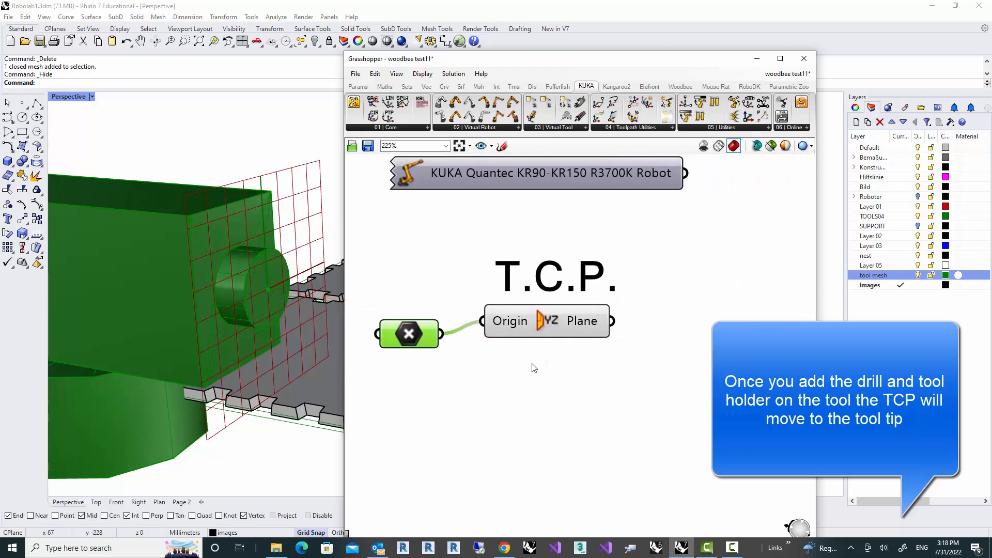
click(544, 329)
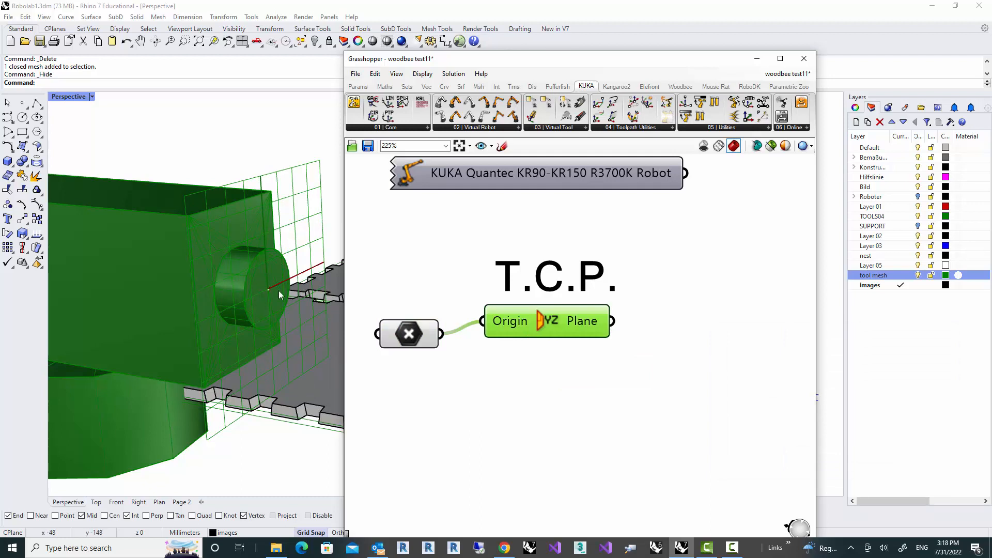
Hide the preview of the T.C.P. point parameter and YZ Plane component
scroll(525, 345, down, 2)
drag(625, 370, 448, 282)
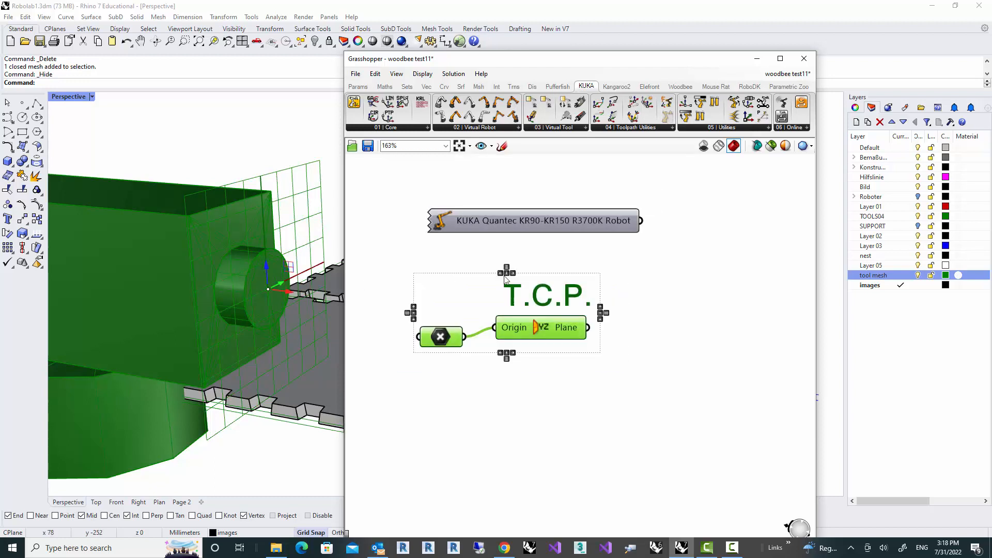
right_click(587, 276)
click(615, 293)
scroll(618, 343, down, 5)
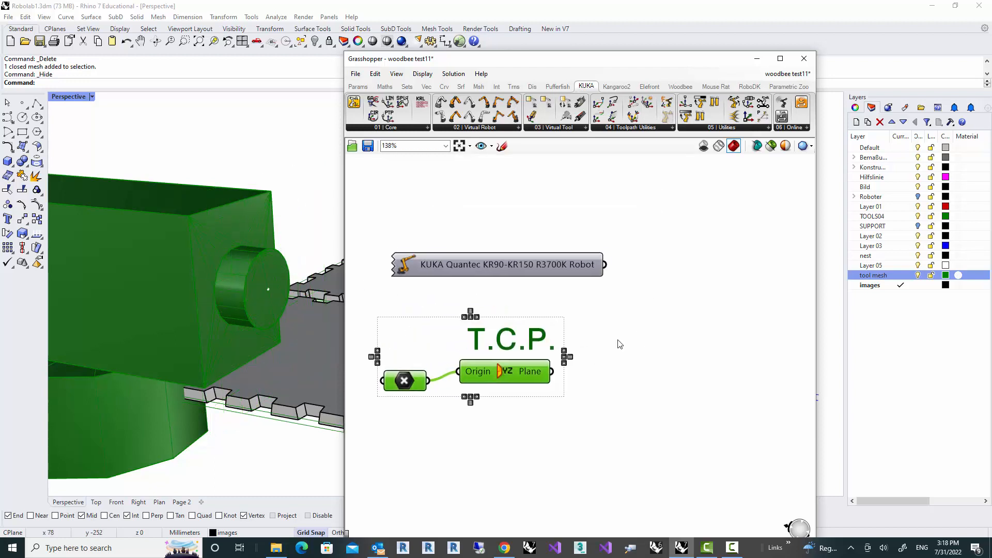
Add the Woodbee tool component with Mesh, Drill, Plane and ID inputs beside the T.C.P. components
right_drag(482, 381, 549, 362)
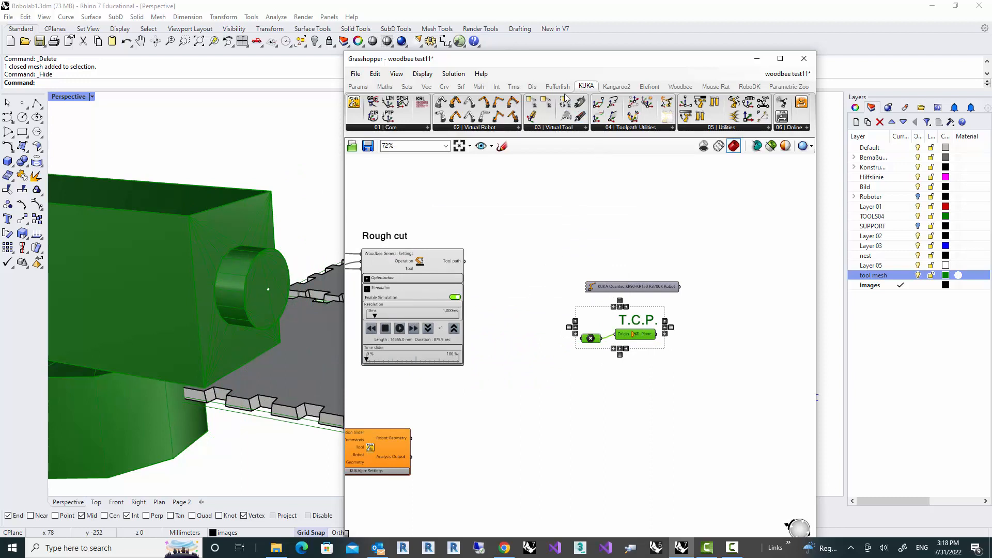
click(678, 87)
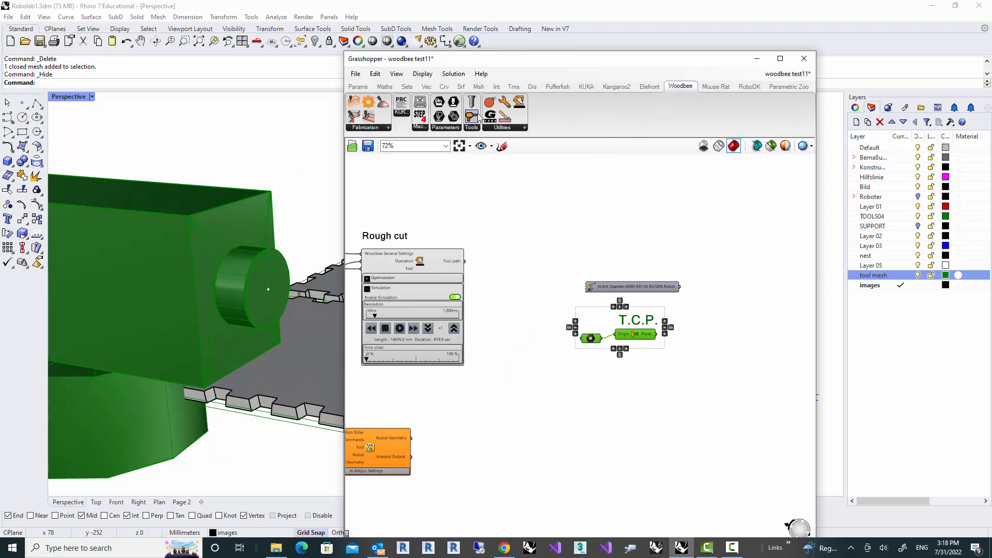
drag(472, 117, 737, 329)
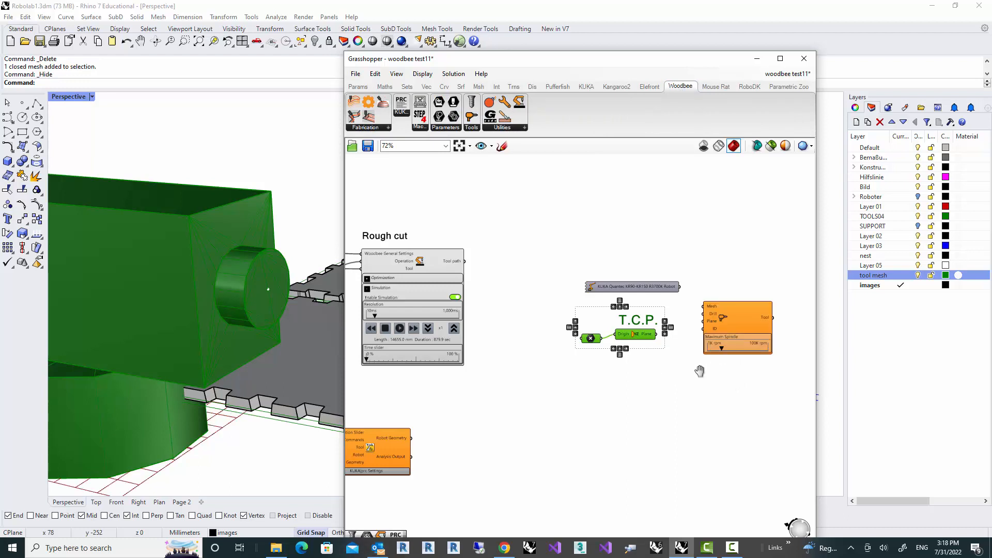
scroll(672, 356, up, 2)
click(621, 347)
Add a Mesh parameter above the T.C.P. label and reference the green tool mesh in it
right_drag(204, 317, 161, 300)
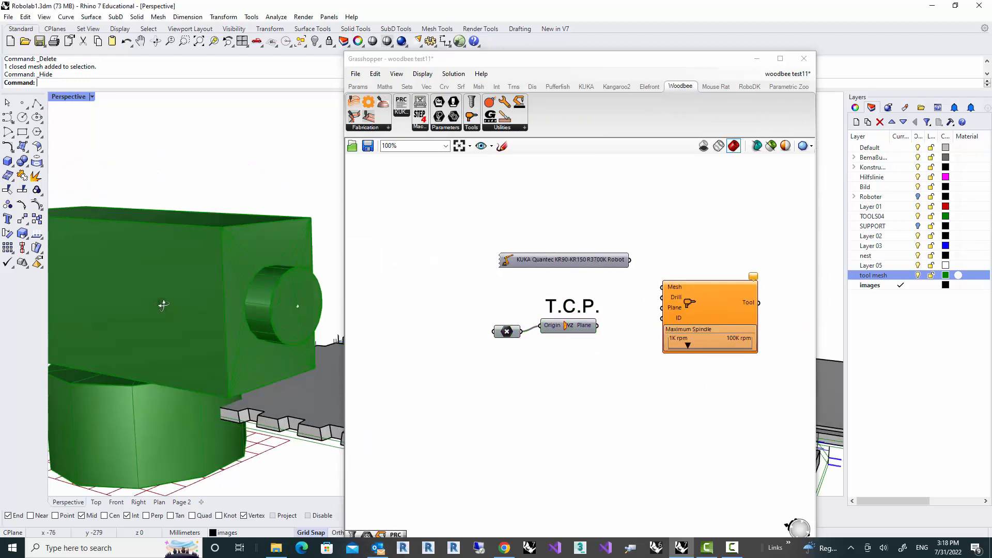
scroll(637, 289, up, 1)
double_click(556, 286)
text(mesh)
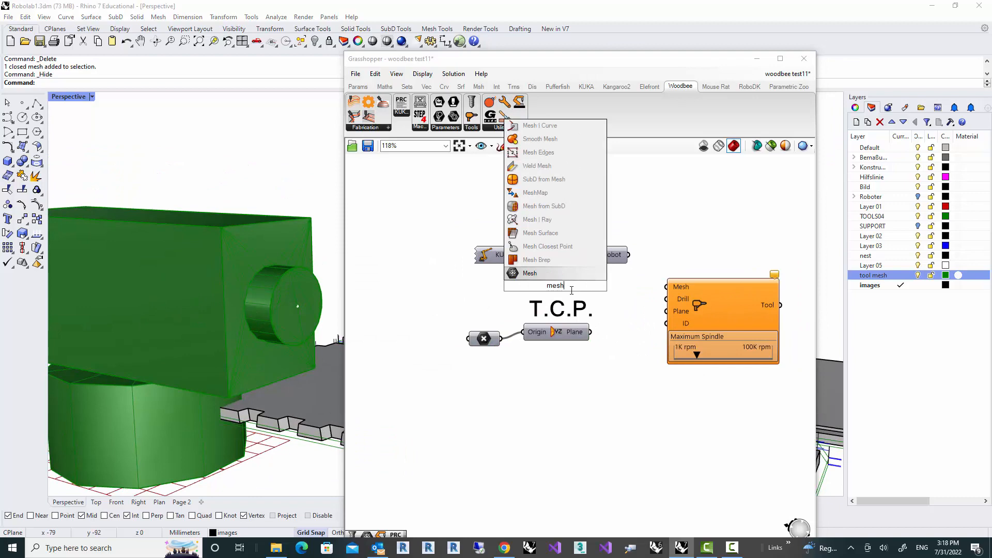
key(Return)
right_click(564, 288)
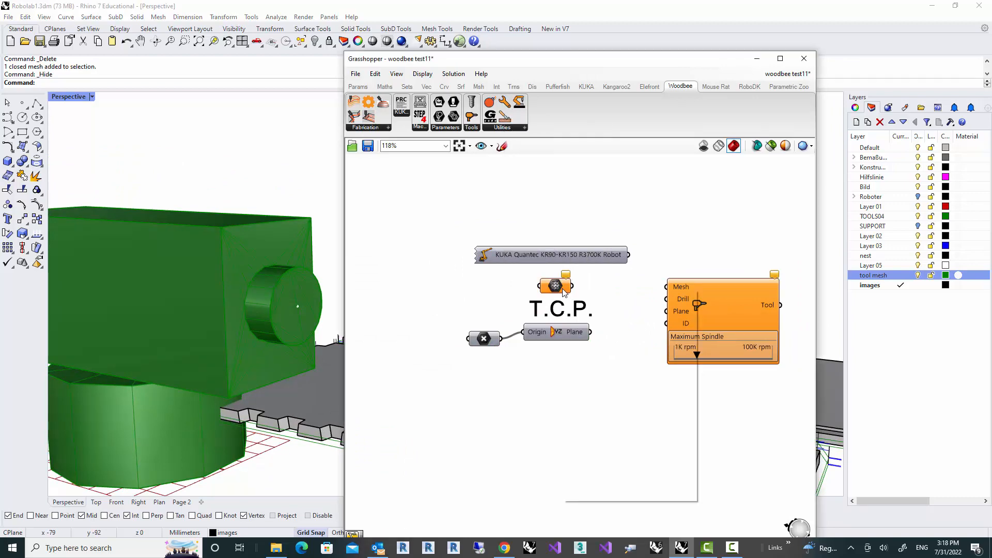
click(589, 420)
click(259, 259)
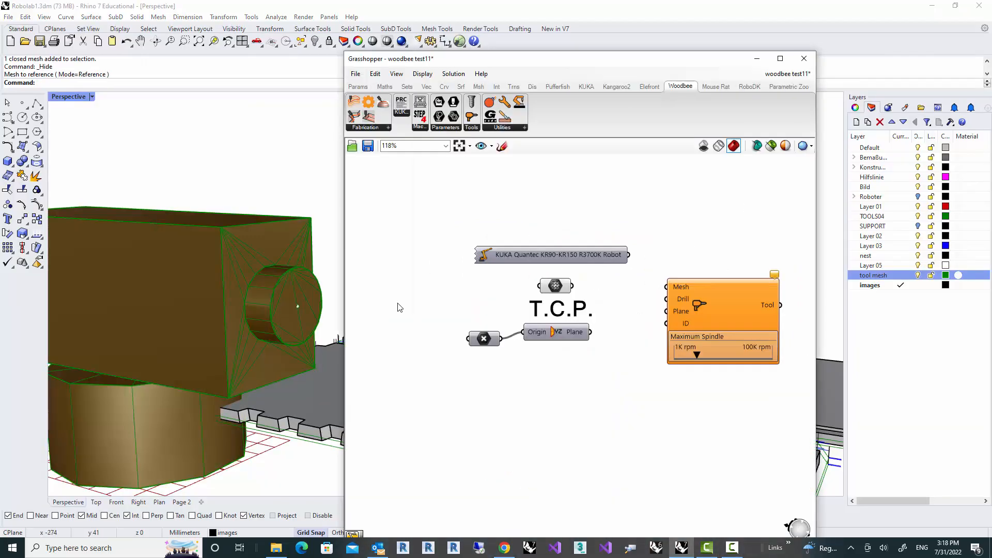
Connect the Mesh parameter to the tool component's Mesh input and hide the parameter's preview
drag(595, 286, 662, 290)
right_click(556, 286)
click(585, 303)
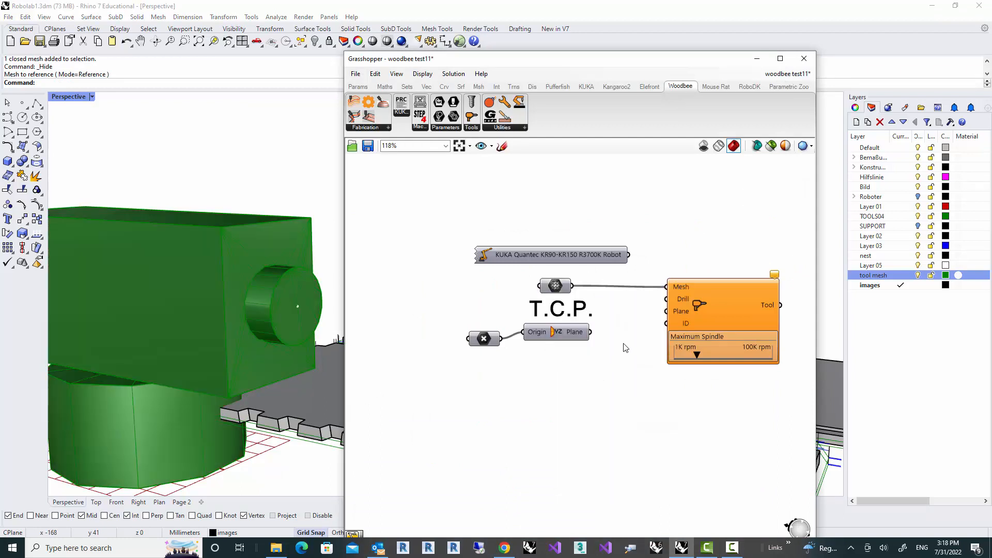
Move the T.C.P. label, point parameter and YZ Plane component further down, away from the Mesh parameter
scroll(628, 327, up, 2)
drag(605, 381, 405, 296)
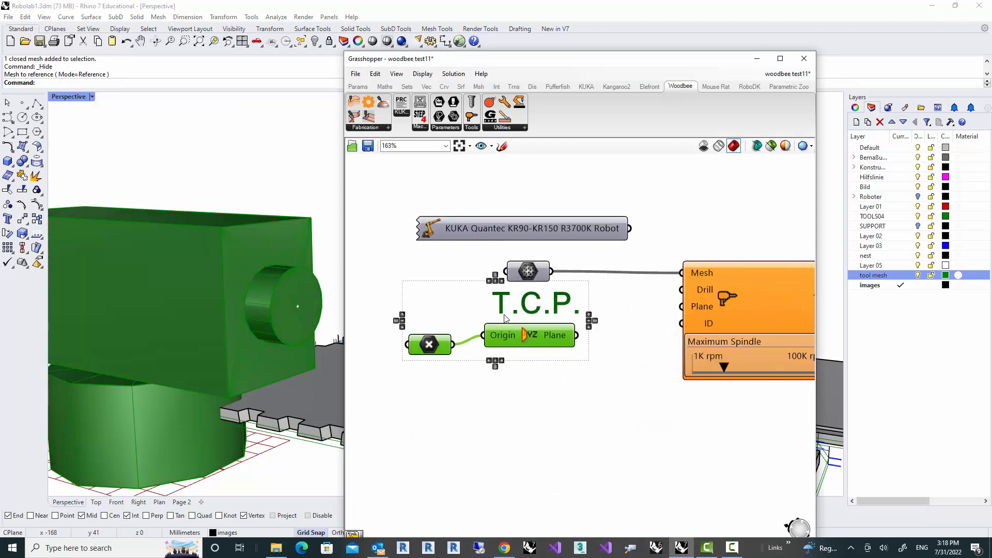
drag(523, 304, 514, 311)
drag(571, 400, 393, 302)
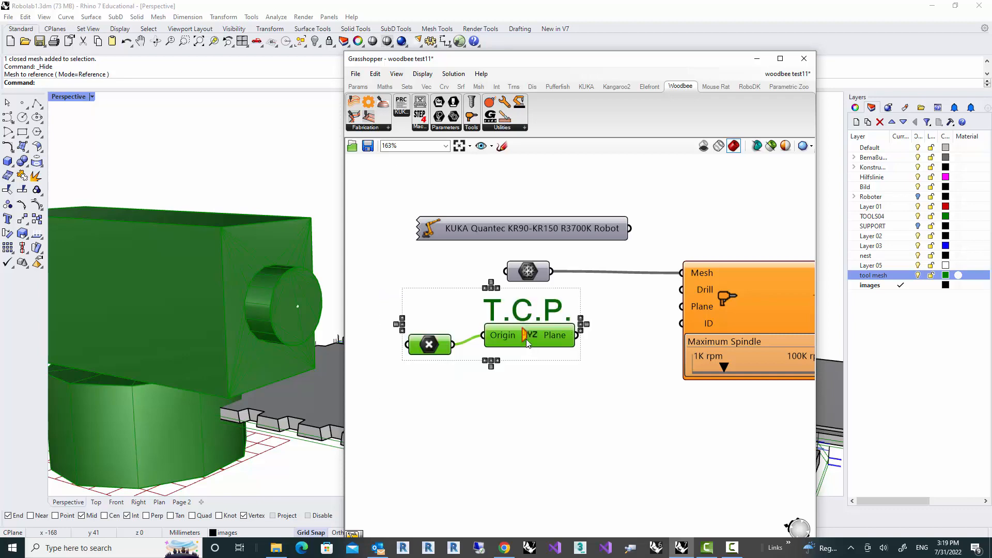
drag(526, 339, 542, 448)
Connect the Drill output of the Drill (Rough cut) component to the tool component's Drill input
scroll(589, 361, down, 5)
scroll(590, 361, down, 4)
right_drag(456, 400, 638, 384)
right_drag(570, 370, 755, 375)
scroll(586, 293, up, 4)
scroll(588, 296, up, 3)
scroll(587, 296, down, 2)
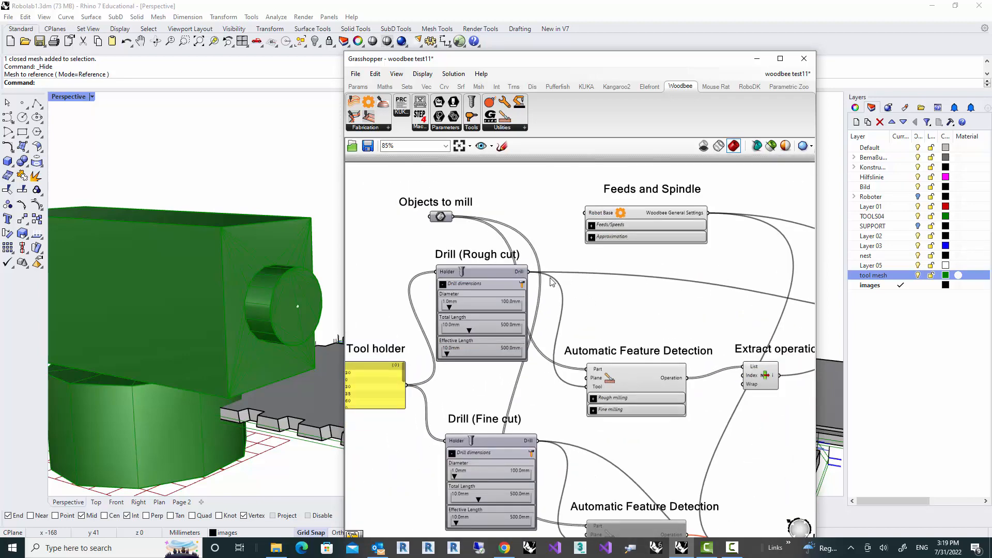
scroll(534, 303, down, 6)
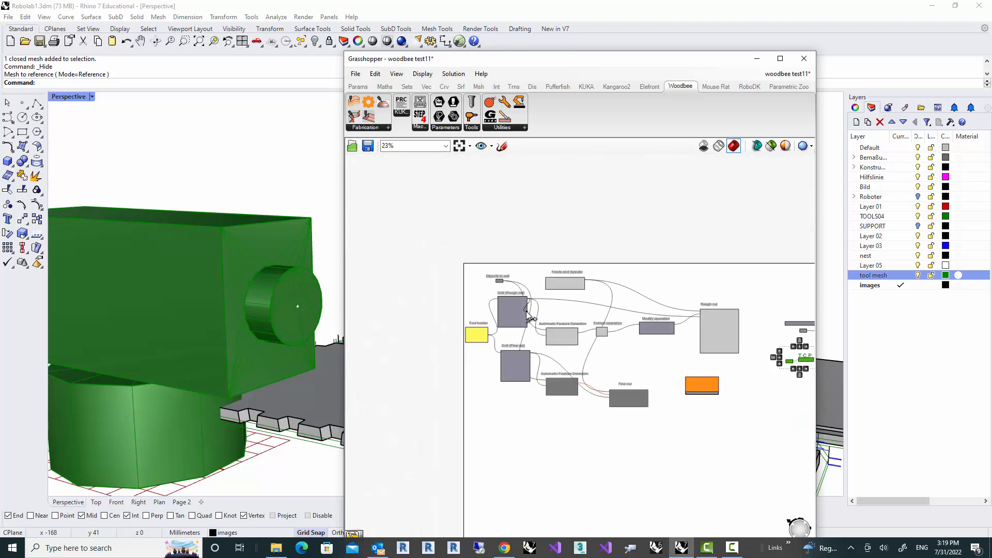
scroll(784, 335, up, 6)
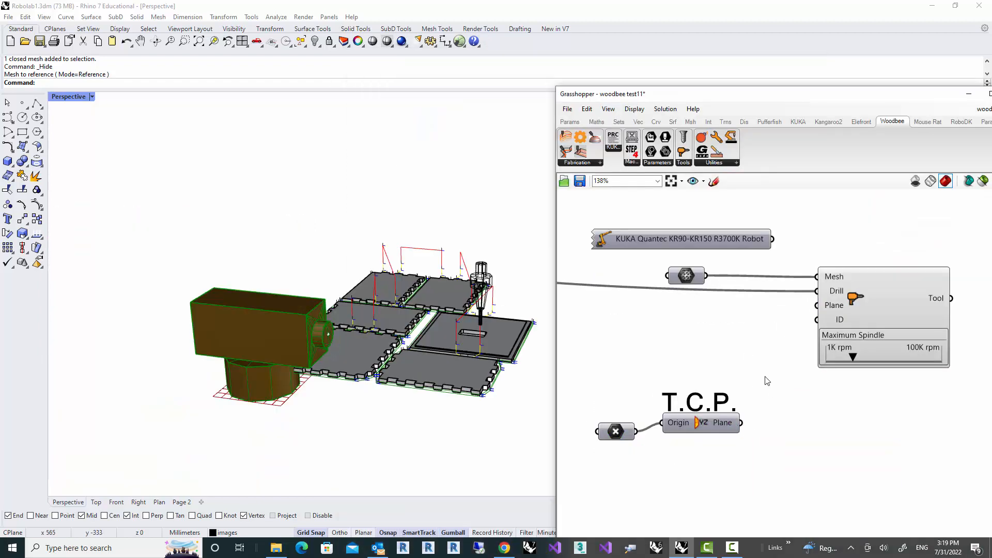
Connect the YZ Plane's Plane output to the tool component's Plane input and hide the original tool mesh in the Rhino viewport
scroll(767, 380, up, 1)
drag(739, 434, 825, 294)
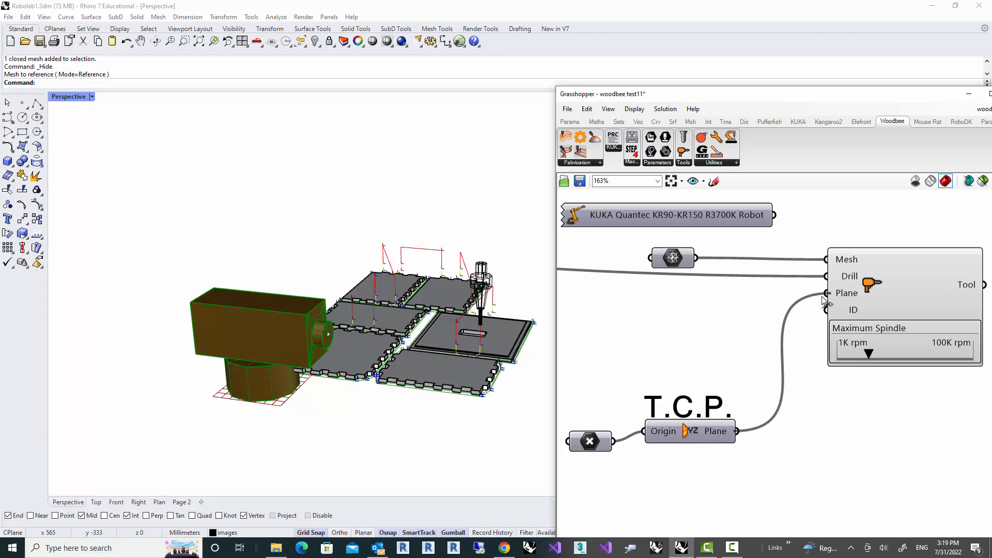
right_drag(362, 406, 293, 395)
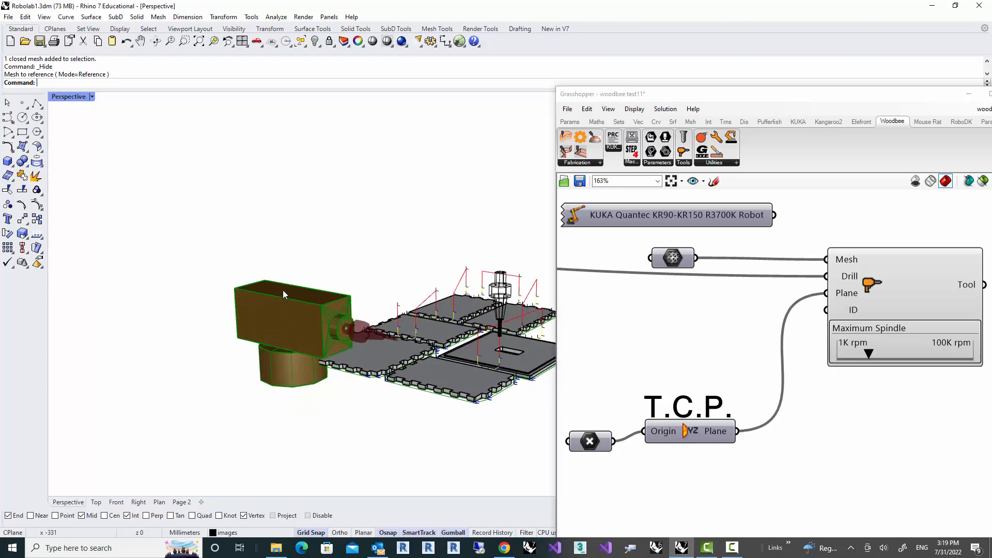
drag(286, 247, 206, 417)
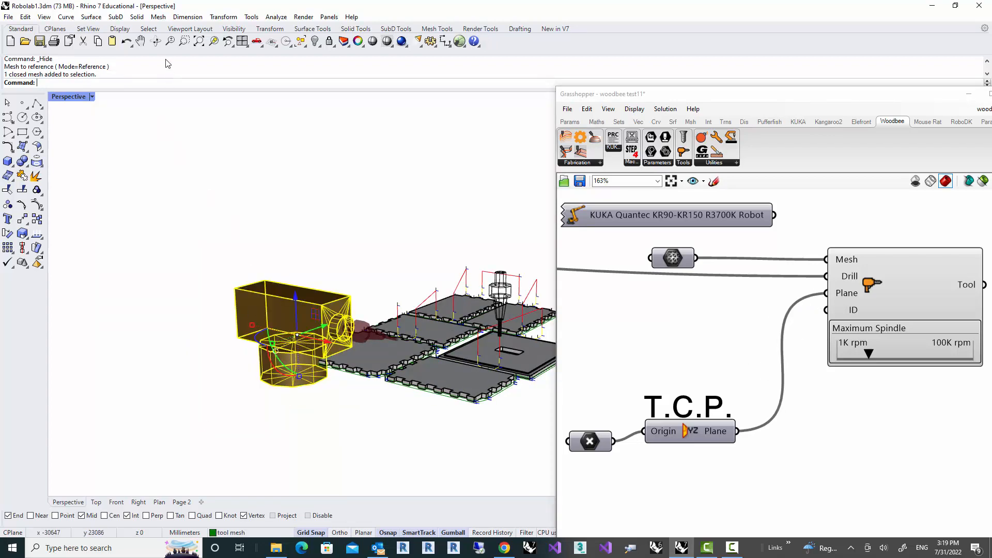
click(314, 41)
right_drag(290, 289, 305, 281)
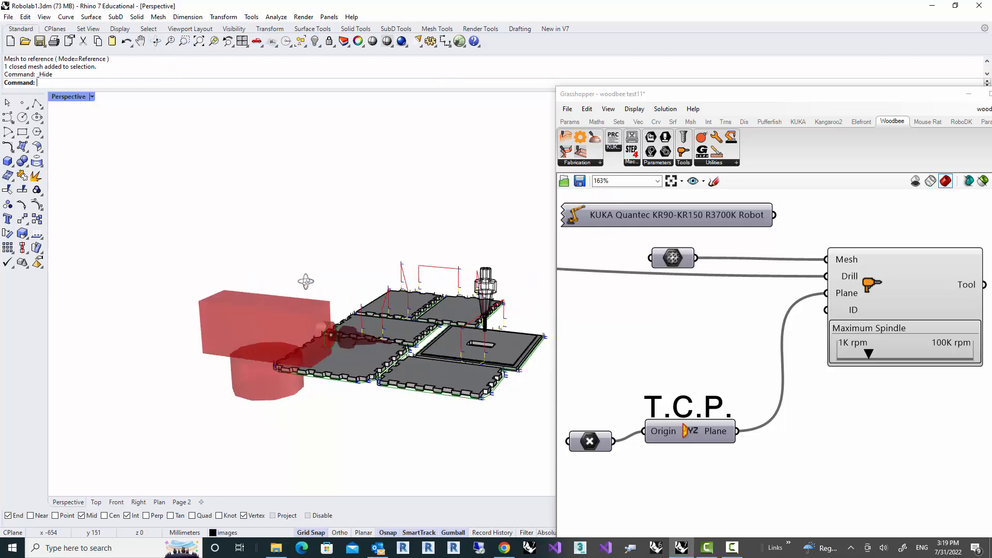
Examine the assembled milling tool's preview from several angles, along with the component's ID input and Maximum Spindle value
scroll(291, 352, up, 4)
right_drag(304, 372, 323, 360)
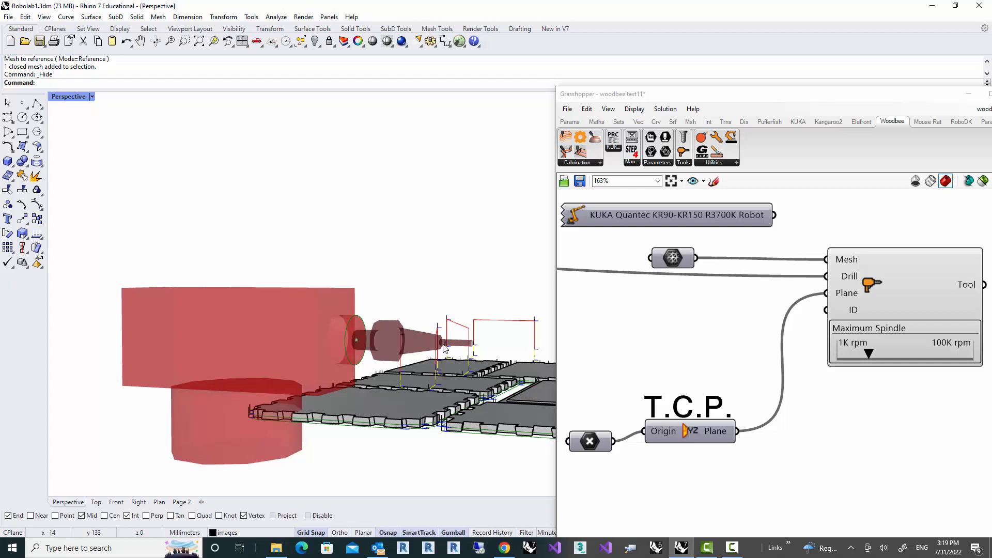
right_drag(457, 348, 751, 342)
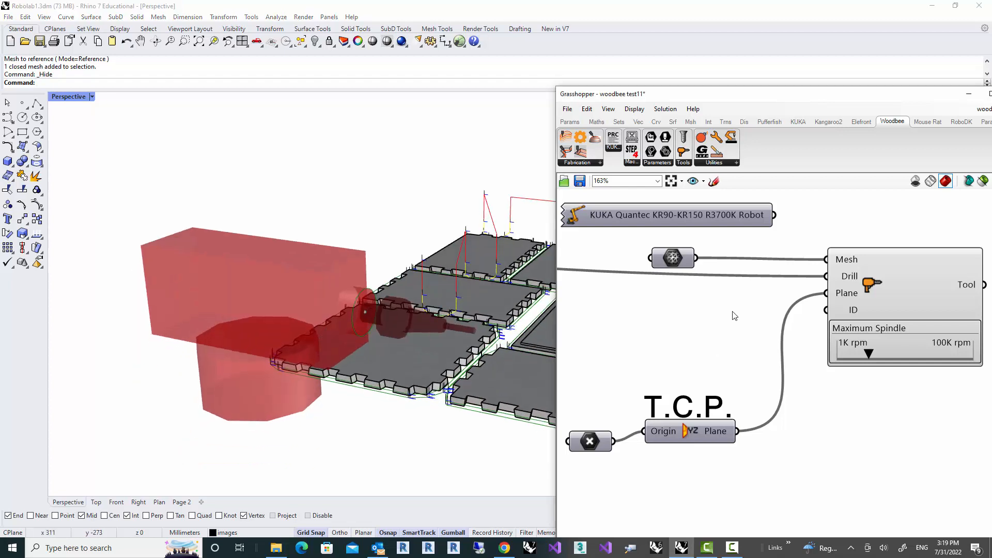
mouse_move(855, 313)
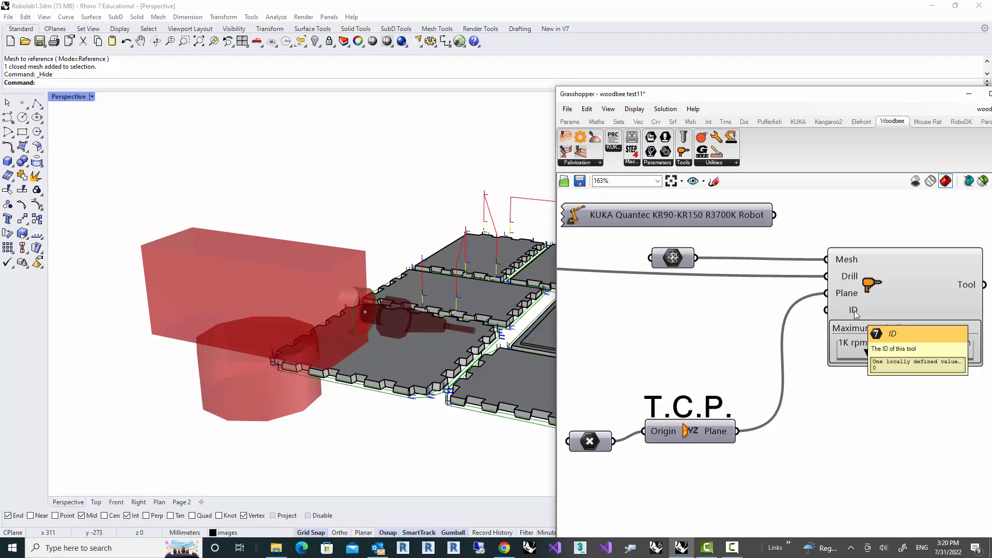
mouse_move(872, 361)
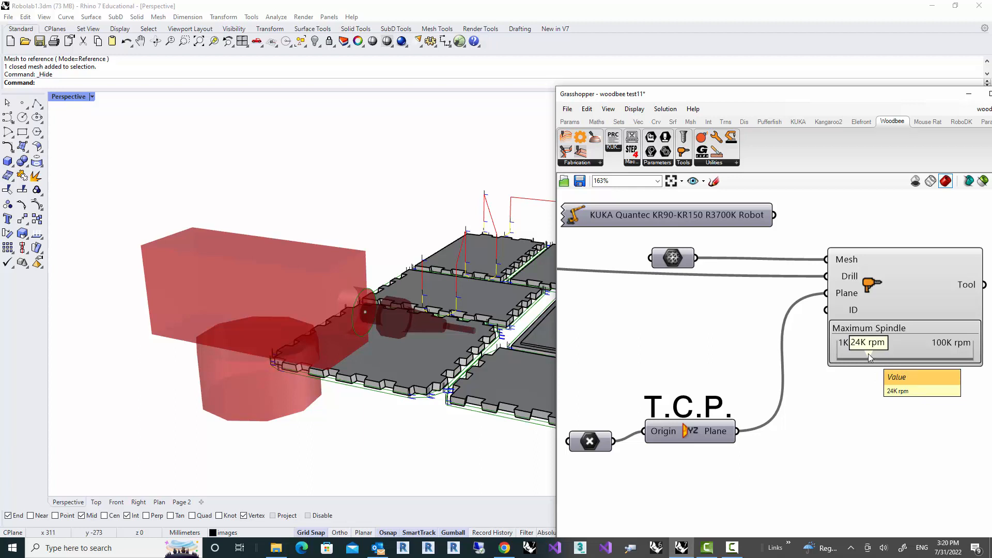
Move the Milling Tool component with its Mesh parameter and T.C.P. components to the free area below Drill (Fine cut)
scroll(816, 438, down, 3)
drag(883, 479, 671, 335)
scroll(866, 356, down, 4)
scroll(865, 355, down, 3)
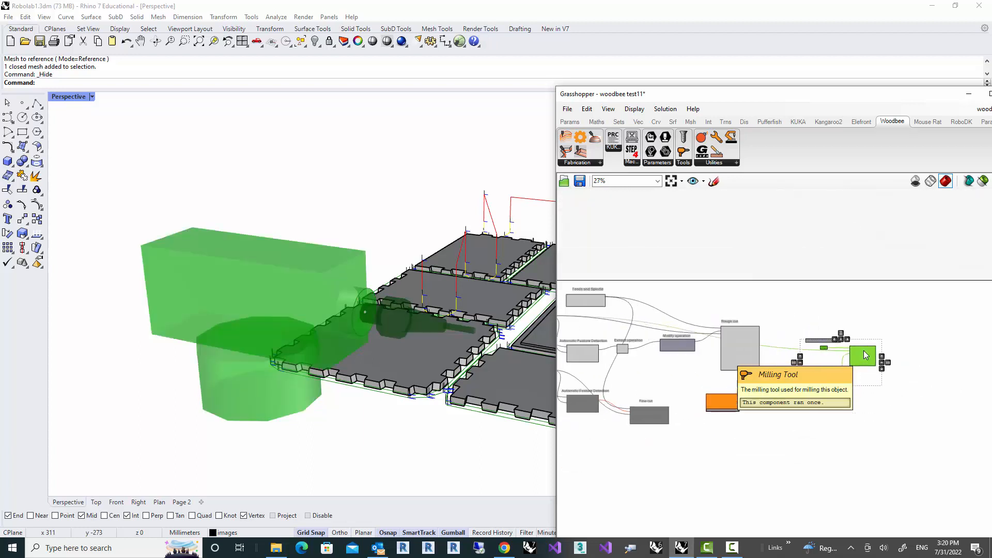
drag(866, 356, 636, 418)
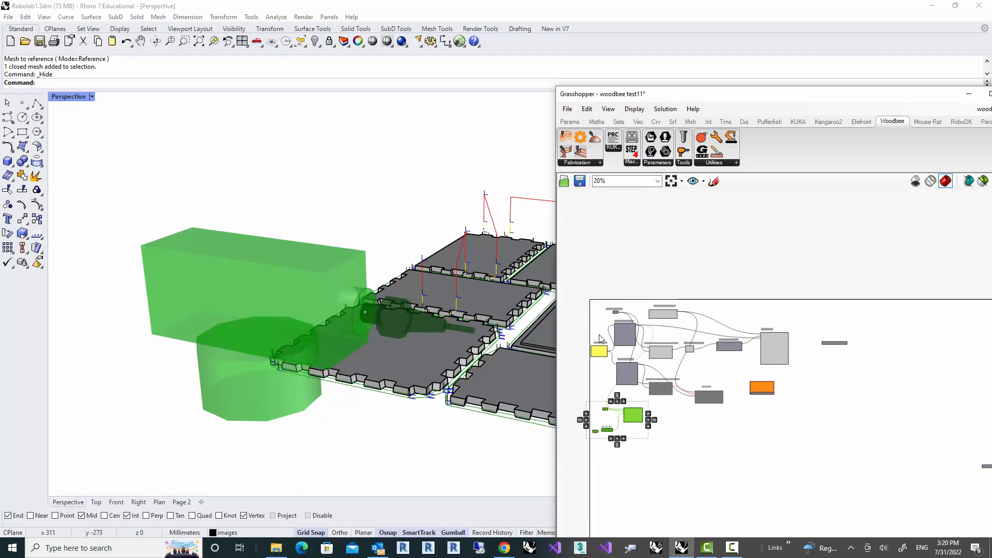
Move the Tool holder panel and both Drill components left to make room before the Automatic Feature Detection components
scroll(599, 338, up, 5)
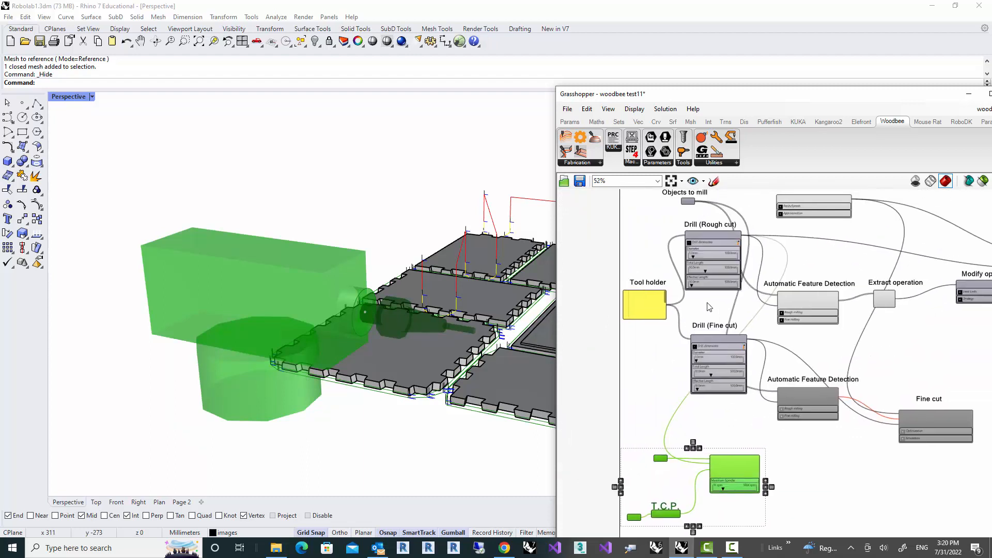
right_drag(709, 307, 732, 325)
drag(735, 217, 651, 395)
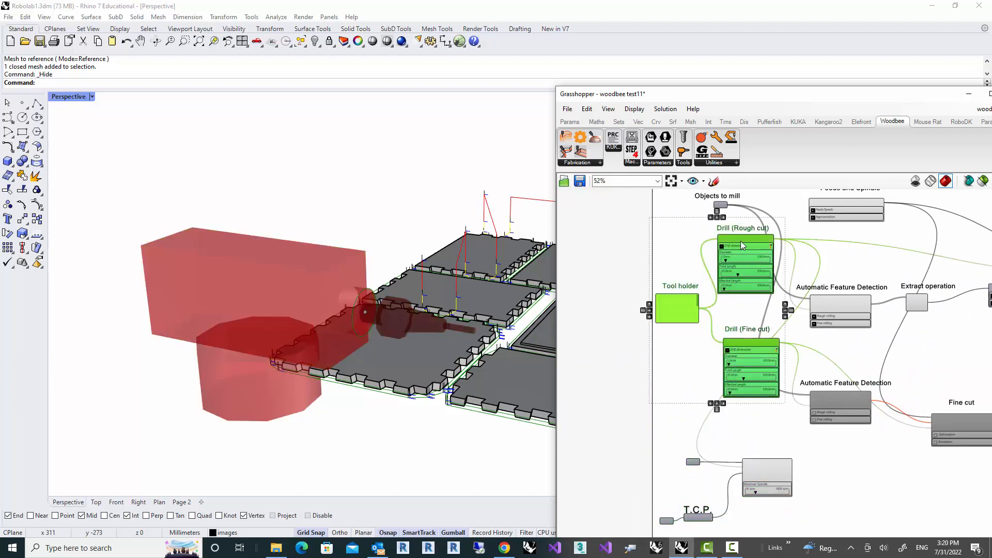
drag(742, 245, 637, 245)
Move the Milling Tool group up and slightly left so it sits closer to the drills and feature detection components
right_drag(801, 530, 798, 497)
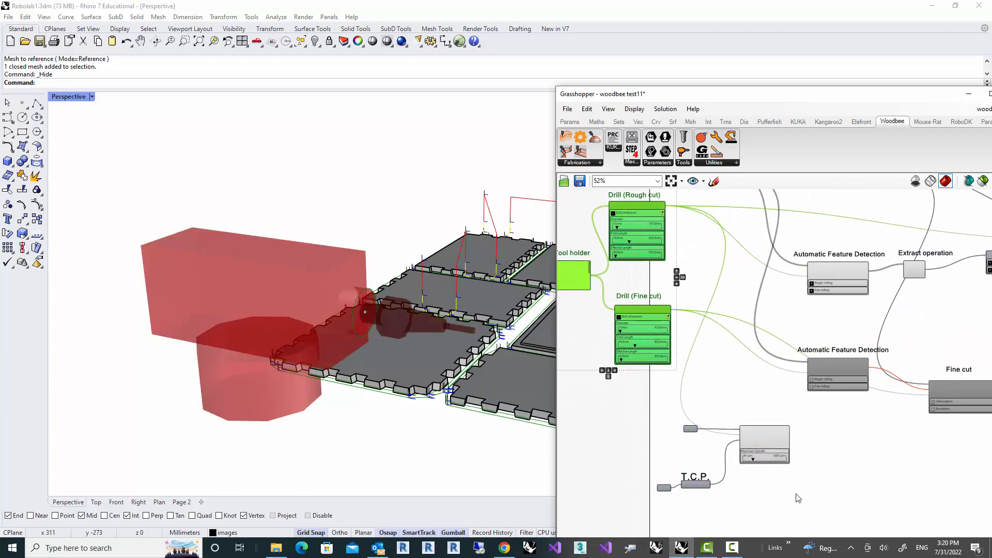
drag(798, 512, 647, 414)
drag(774, 448, 753, 403)
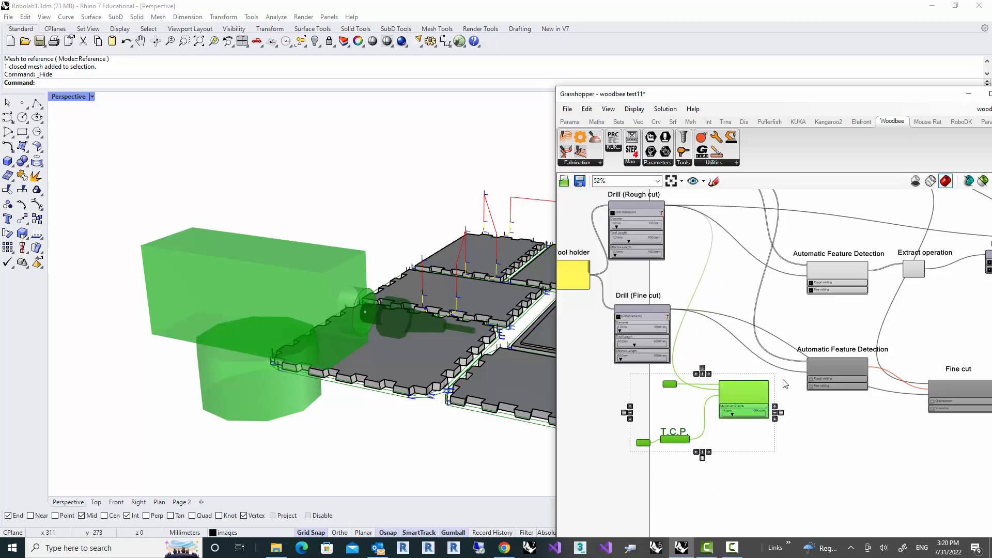
click(784, 316)
Connect the Milling Tool's Tool output to the Tool inputs of both Automatic Feature Detection components
scroll(801, 316, up, 3)
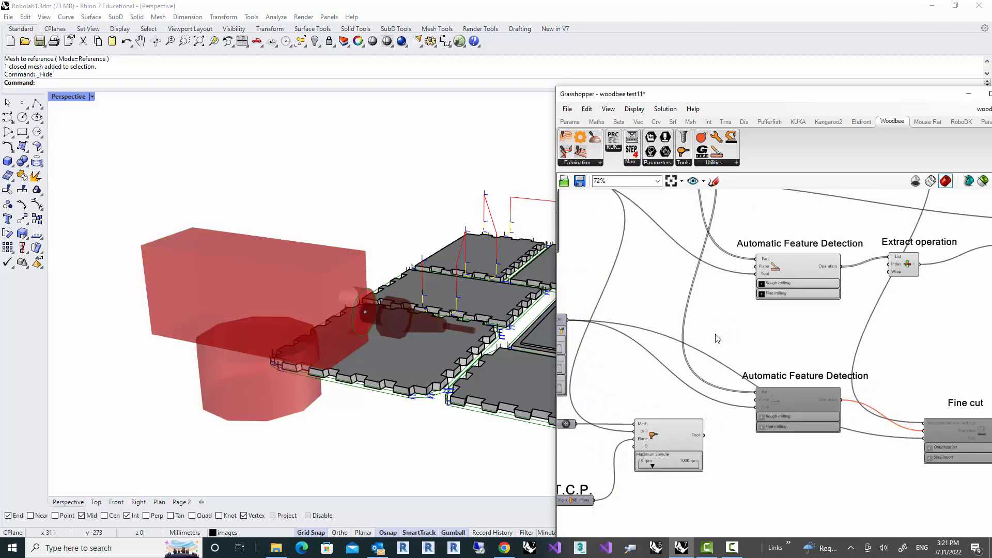
right_drag(714, 330, 737, 348)
drag(728, 454, 775, 297)
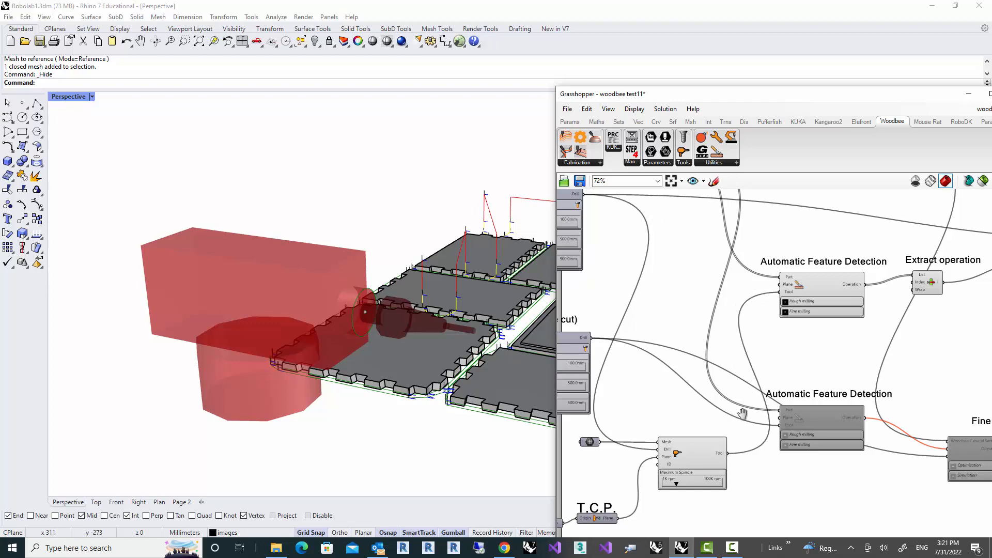
scroll(733, 393, up, 2)
drag(724, 416, 783, 383)
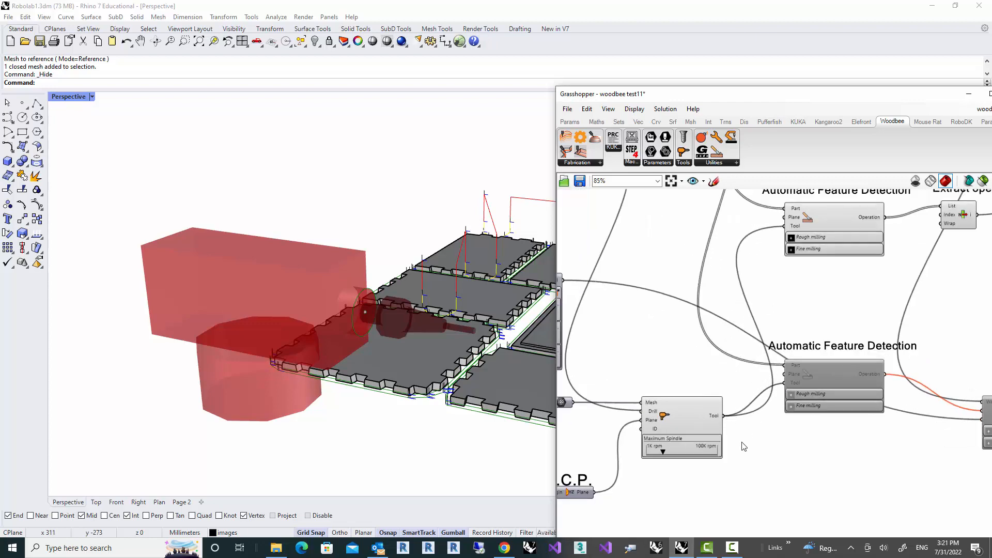
Move the orange KUKA|prc simulation component to the right, beyond the KUKA Quantec robot component
scroll(745, 435, down, 3)
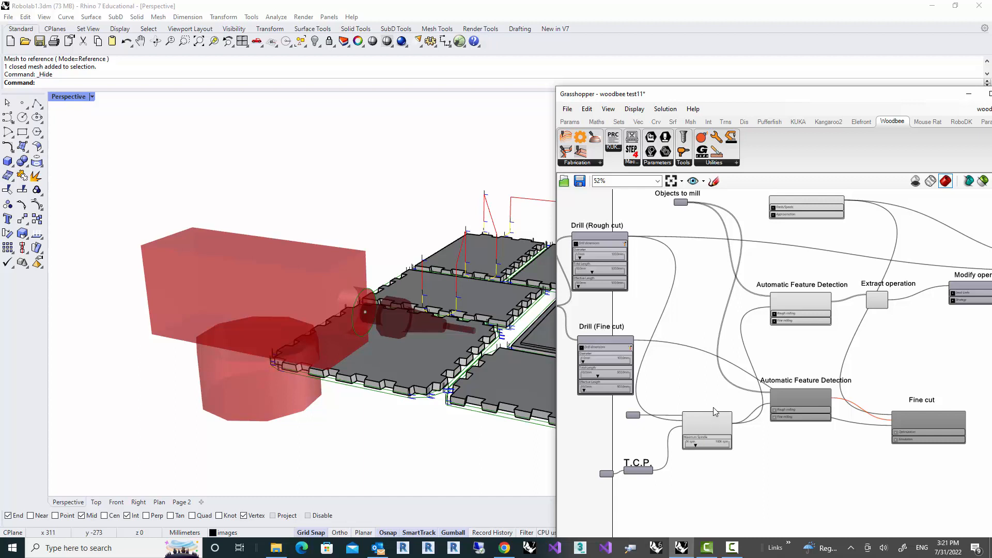
right_drag(855, 341, 761, 354)
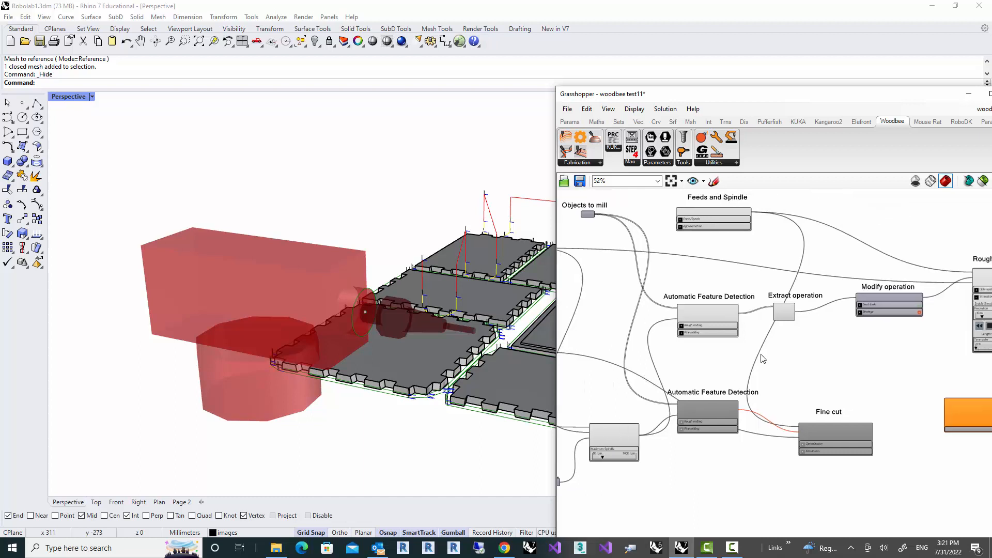
scroll(761, 354, down, 2)
right_drag(919, 359, 779, 366)
right_drag(891, 347, 785, 356)
scroll(770, 323, up, 2)
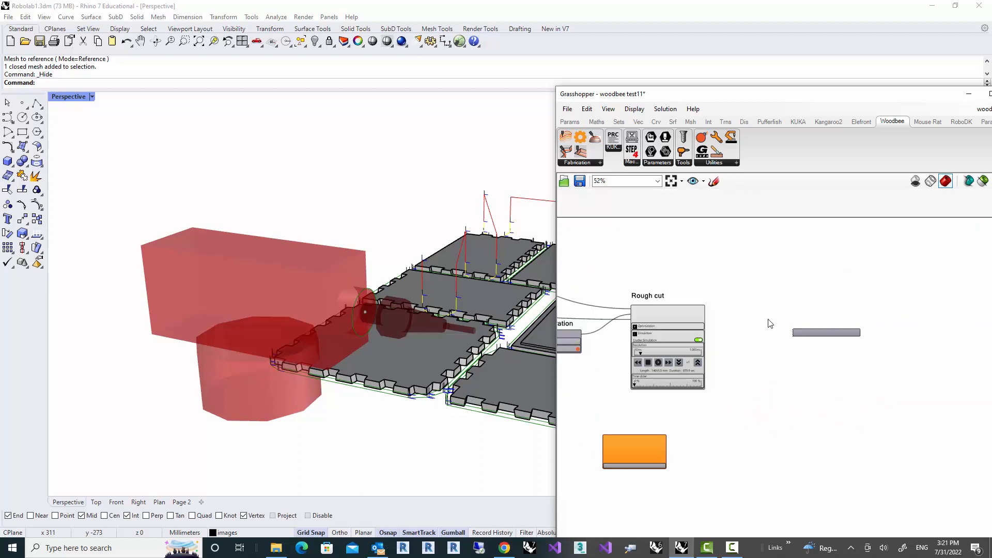
drag(645, 454, 930, 356)
Add a WoodbeeKUKAprcIntegration component beside Rough cut and connect Rough cut's Tool path output to its Tool path input
scroll(656, 331, up, 3)
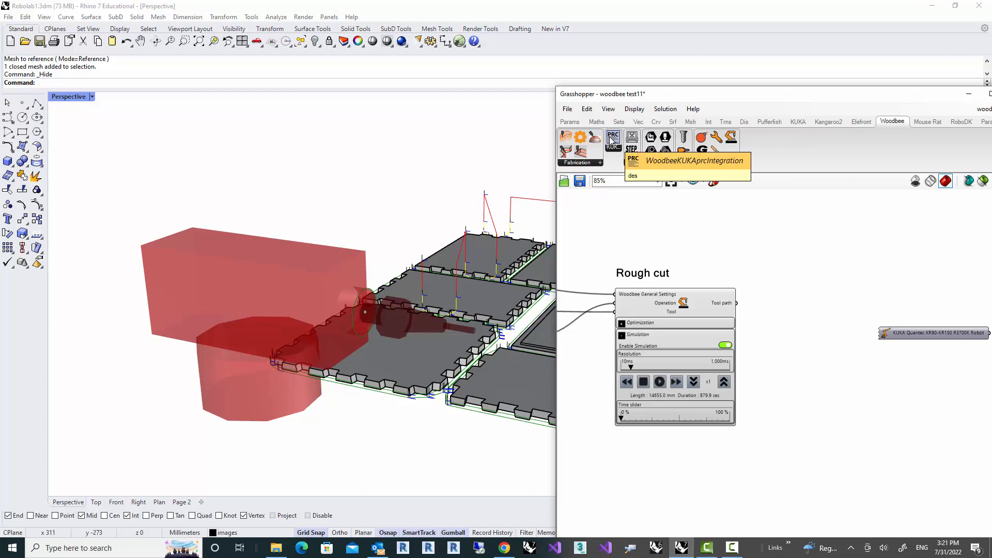
drag(612, 141, 875, 297)
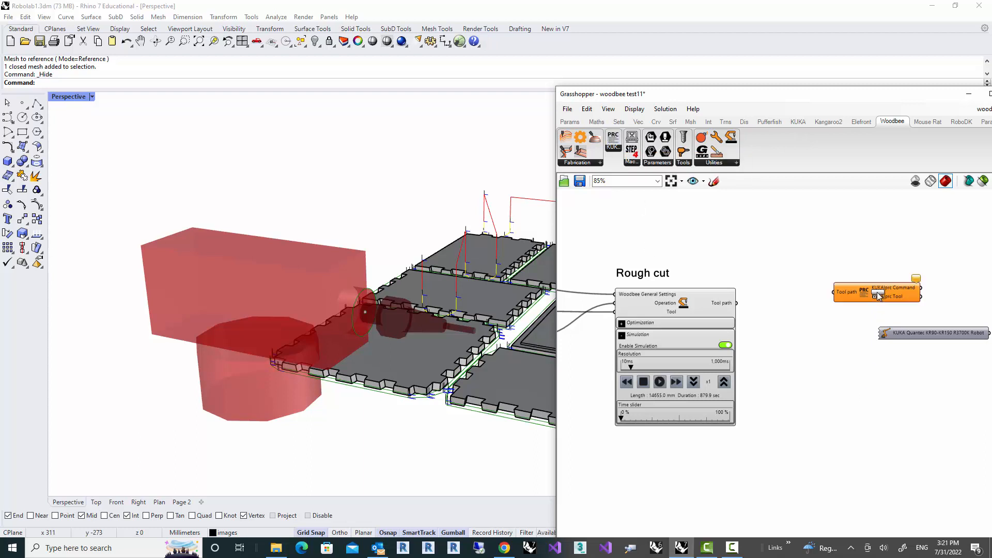
right_drag(815, 323, 682, 312)
scroll(680, 313, up, 2)
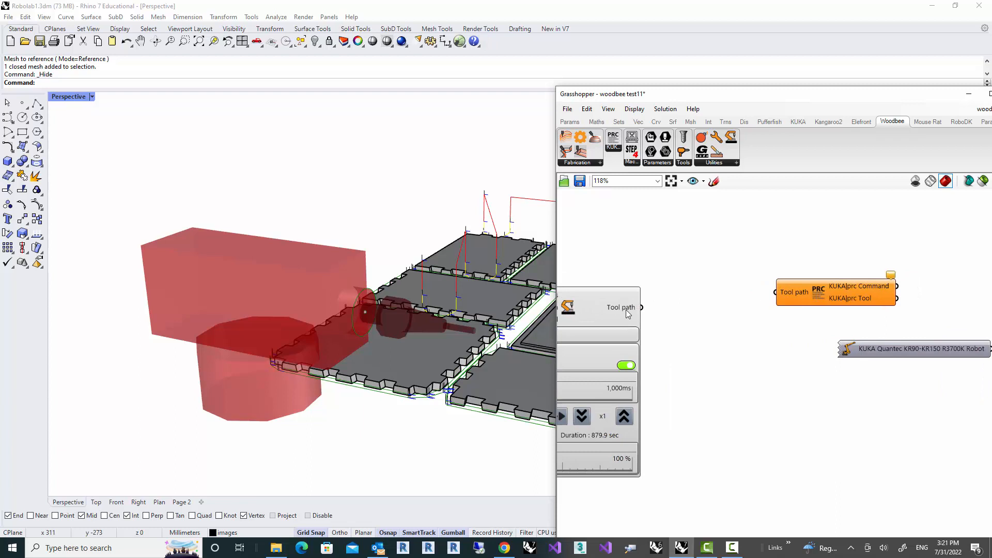
drag(641, 309, 777, 292)
Add a Panel above the KUKA|prc simulation component, connect the KUKA|prc Command output to it, and enlarge it
right_drag(883, 291, 774, 287)
mouse_move(773, 287)
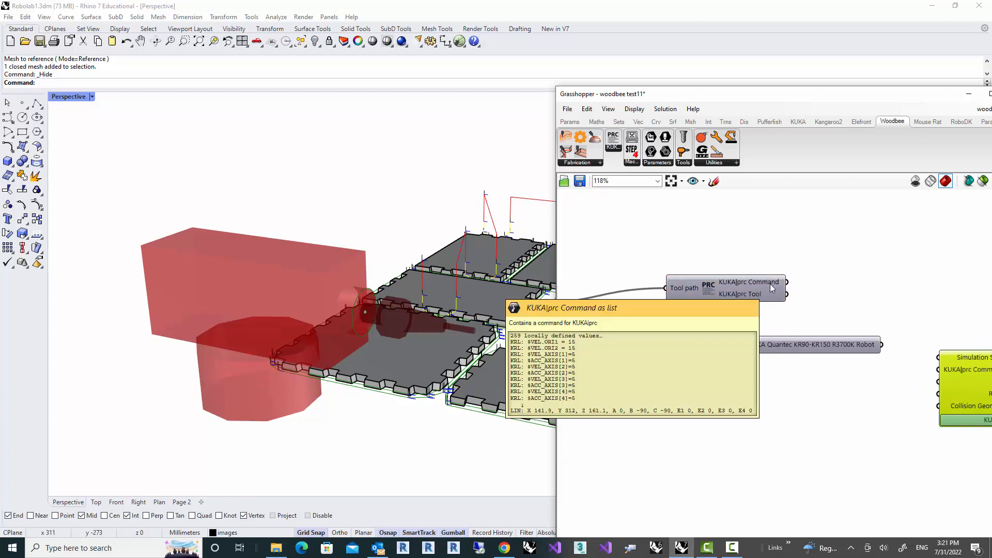
right_drag(801, 292, 679, 318)
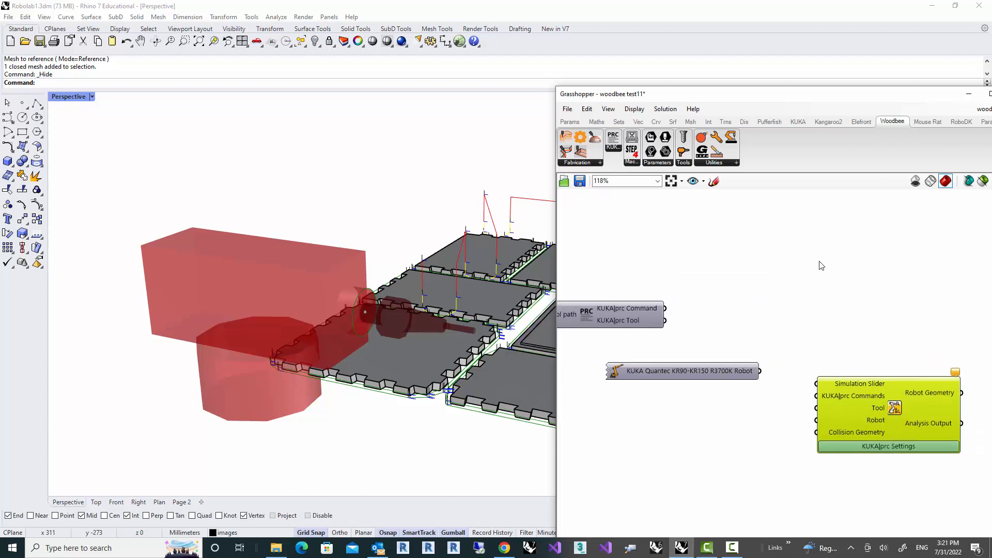
double_click(819, 260)
text(panel)
key(Return)
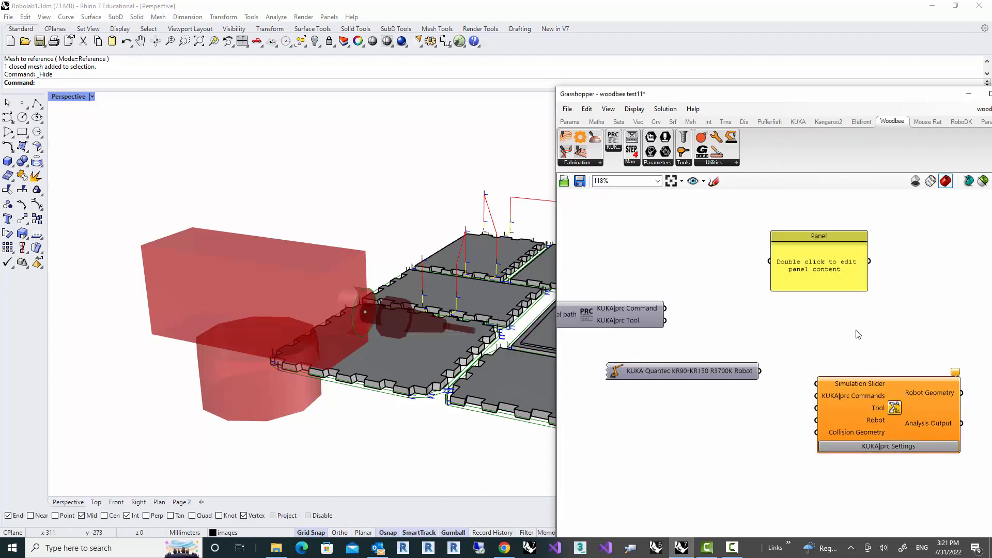
drag(665, 309, 770, 261)
drag(897, 275, 955, 282)
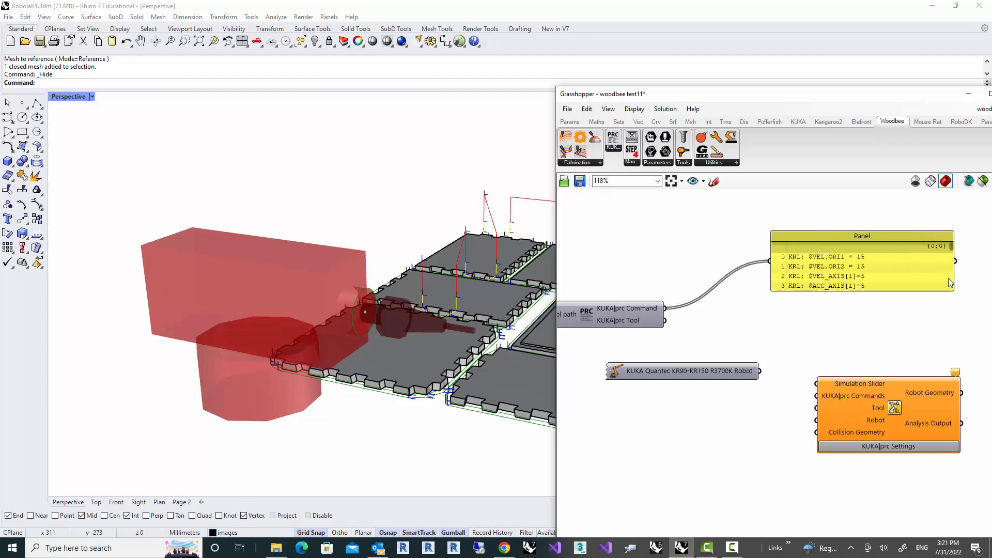
right_drag(893, 312, 826, 309)
drag(773, 288, 773, 346)
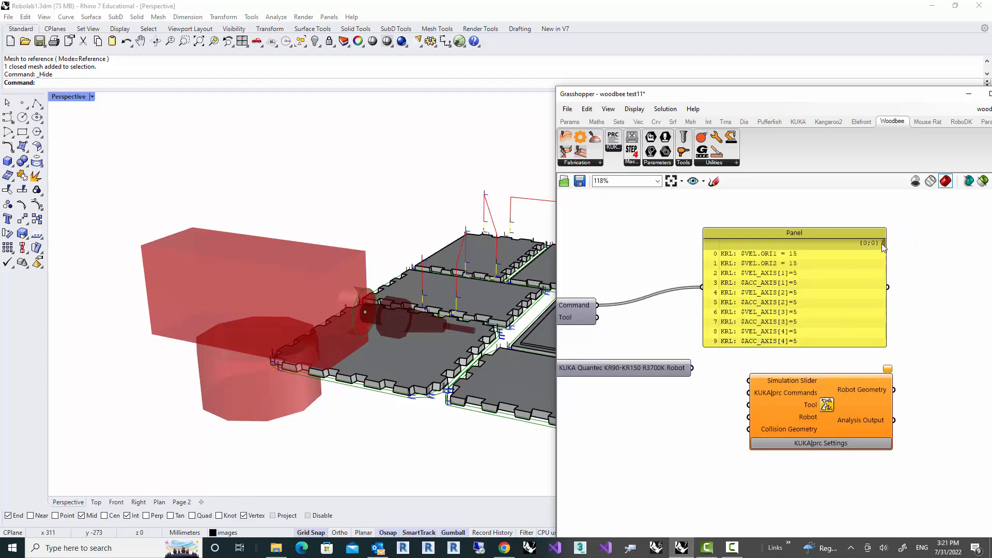
Review the robot commands listed in the panel and move the panel up, away from the KUKA|prc simulation component
drag(885, 249, 888, 269)
scroll(798, 293, up, 7)
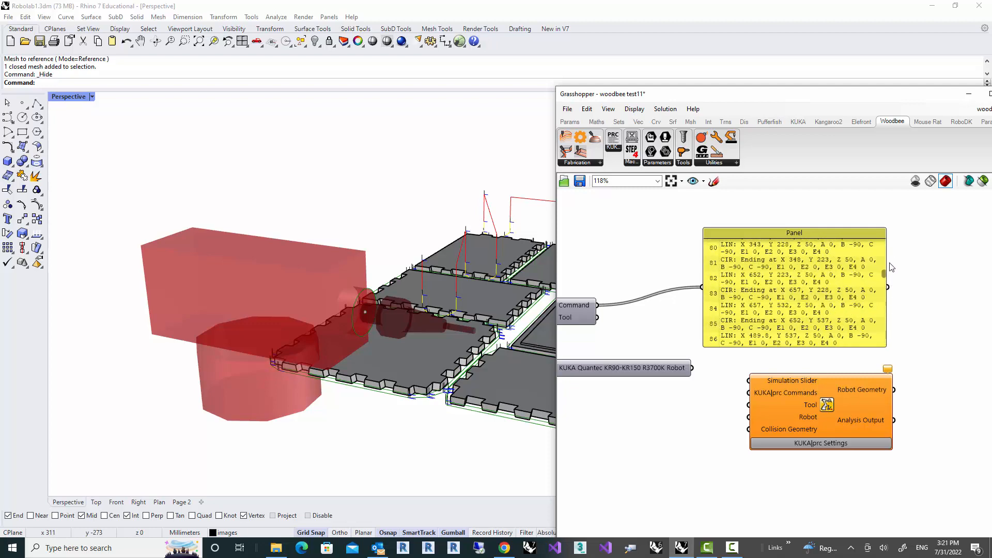
click(798, 292)
right_drag(779, 308, 868, 267)
drag(858, 282, 882, 246)
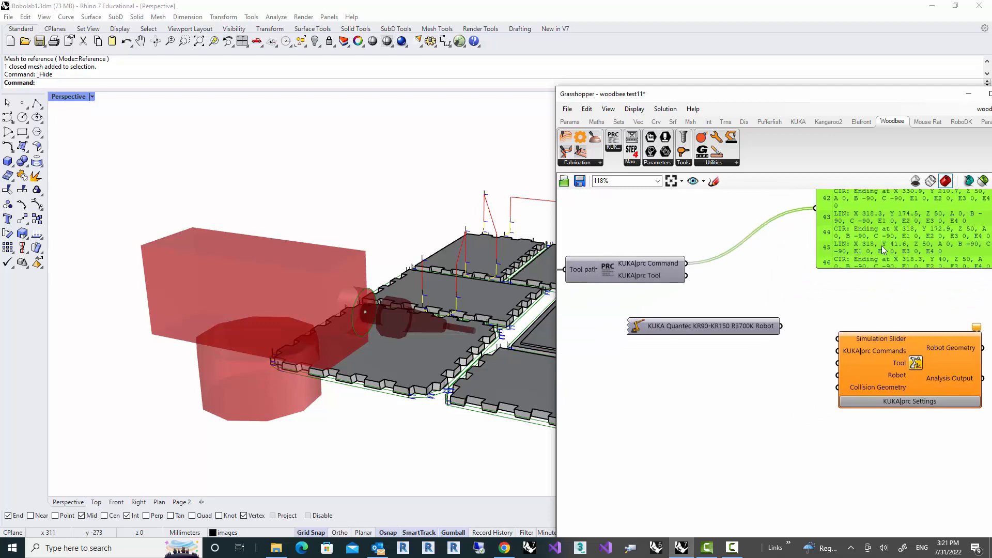
Connect the KUKA Quantec KR90-KR150 R3700K robot to the simulation component's Robot input and place the robot component lower on the canvas
mouse_move(650, 277)
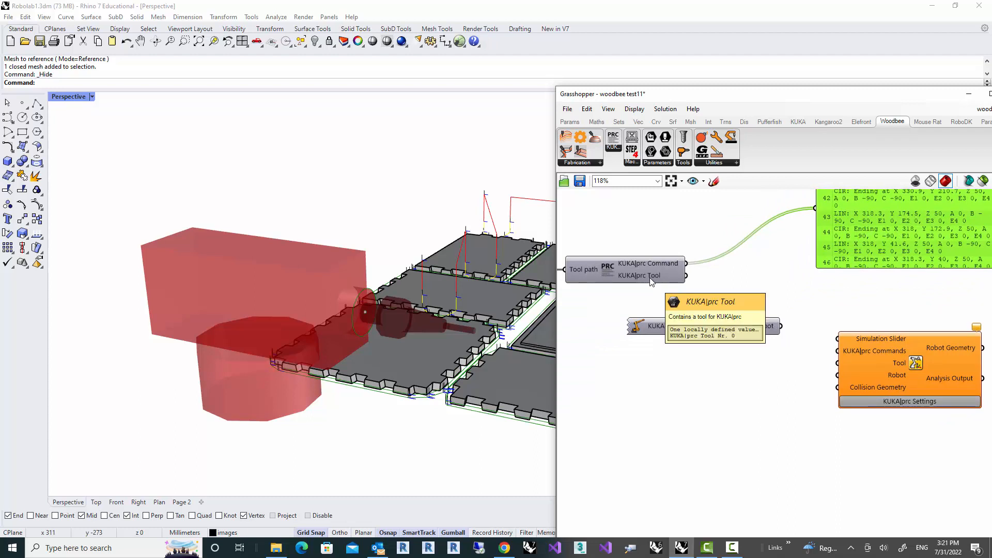
drag(719, 327, 694, 327)
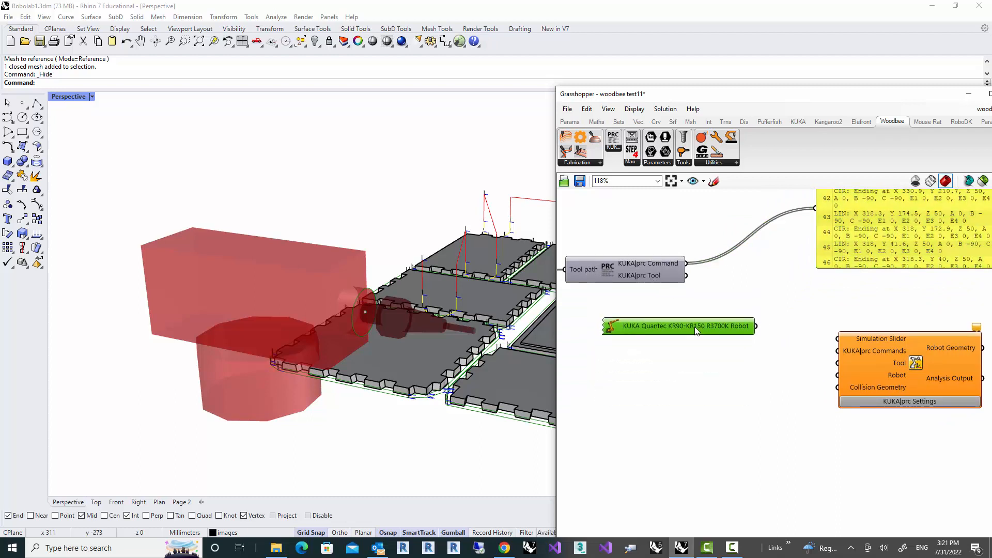
mouse_move(708, 329)
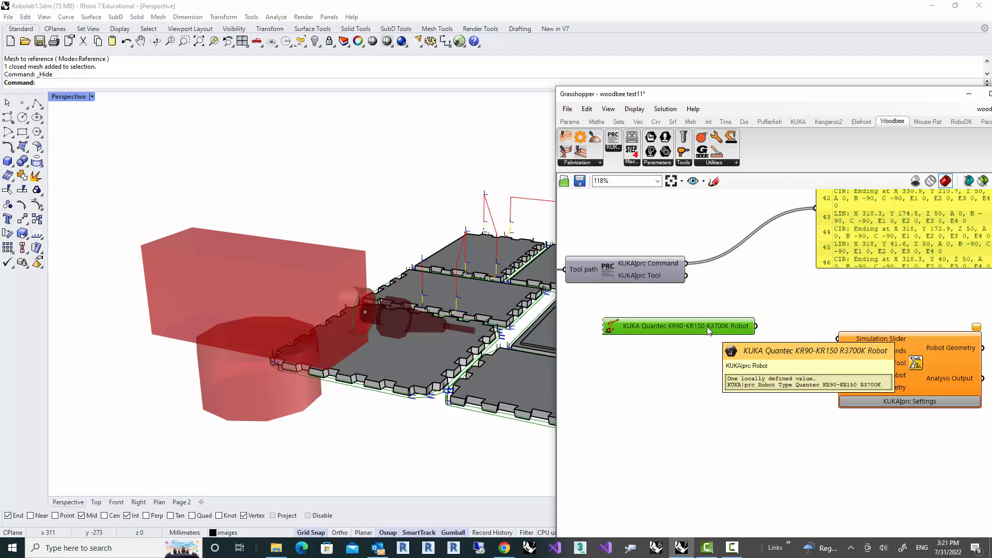
drag(756, 326, 838, 375)
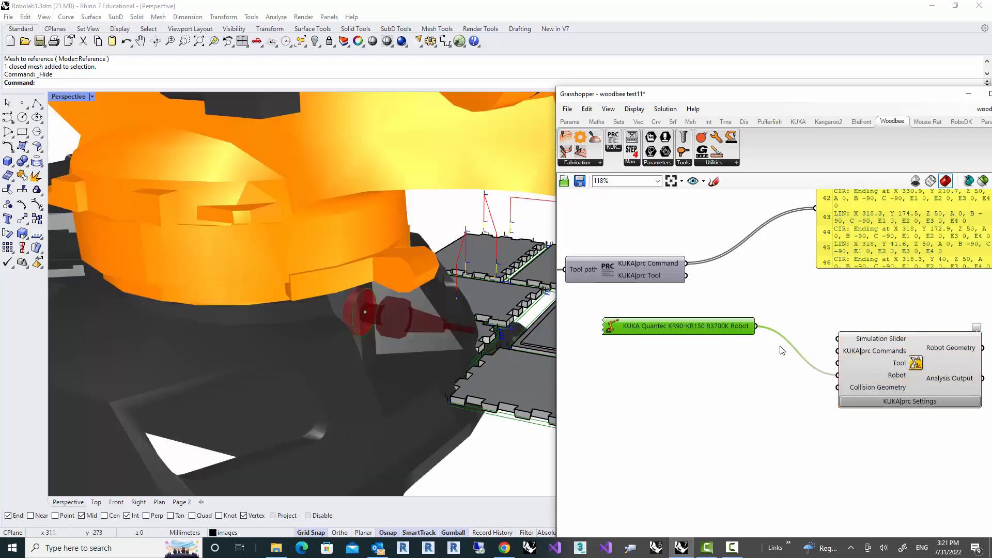
drag(712, 329, 720, 401)
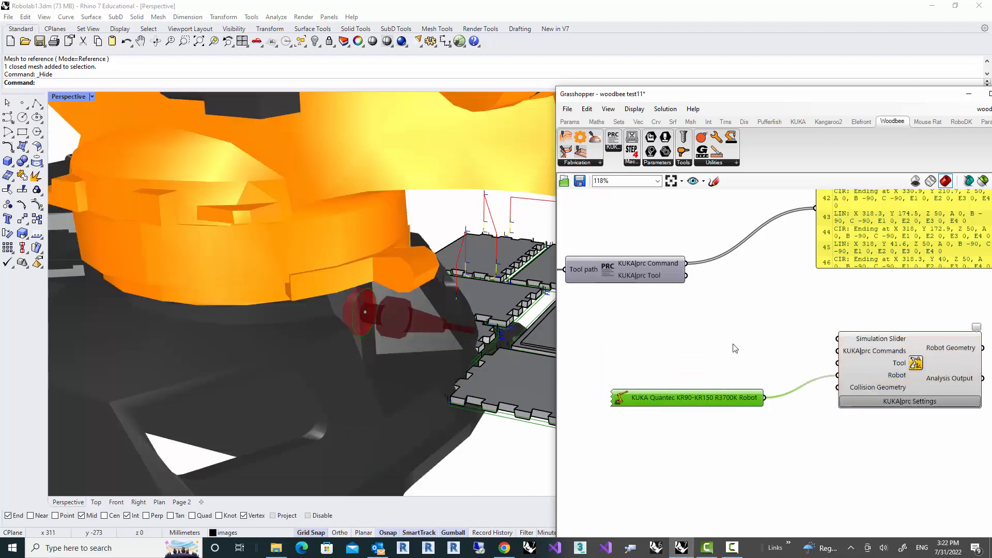
Connect the KUKA|prc Command and KUKA|prc Tool outputs to the simulation component's KUKA|prc Commands and Tool inputs
right_drag(749, 347, 712, 339)
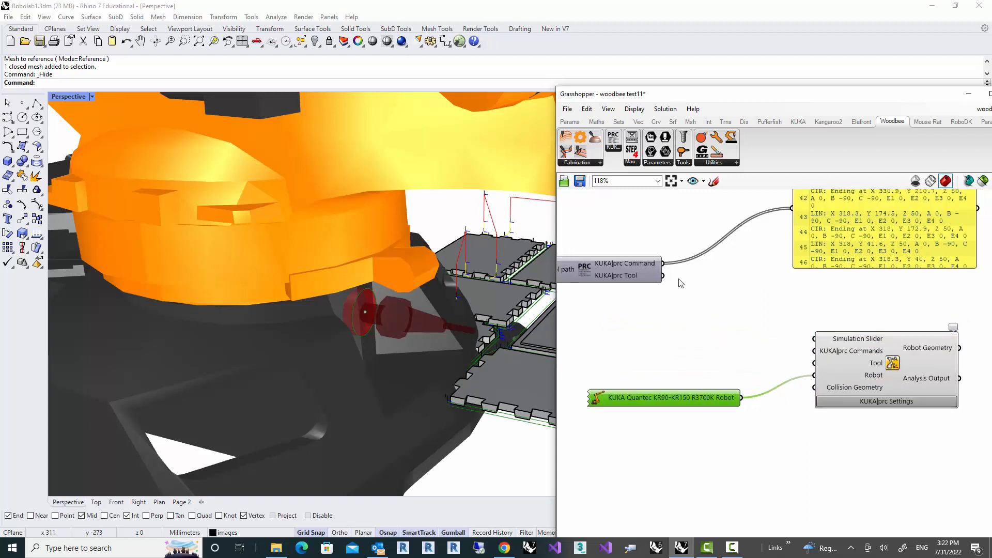
drag(667, 264, 816, 353)
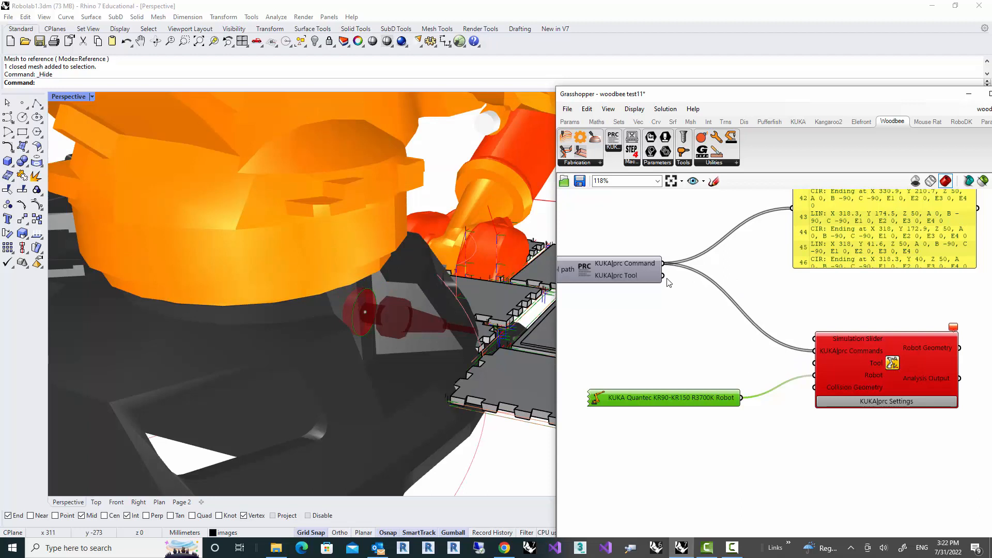
drag(665, 281, 812, 363)
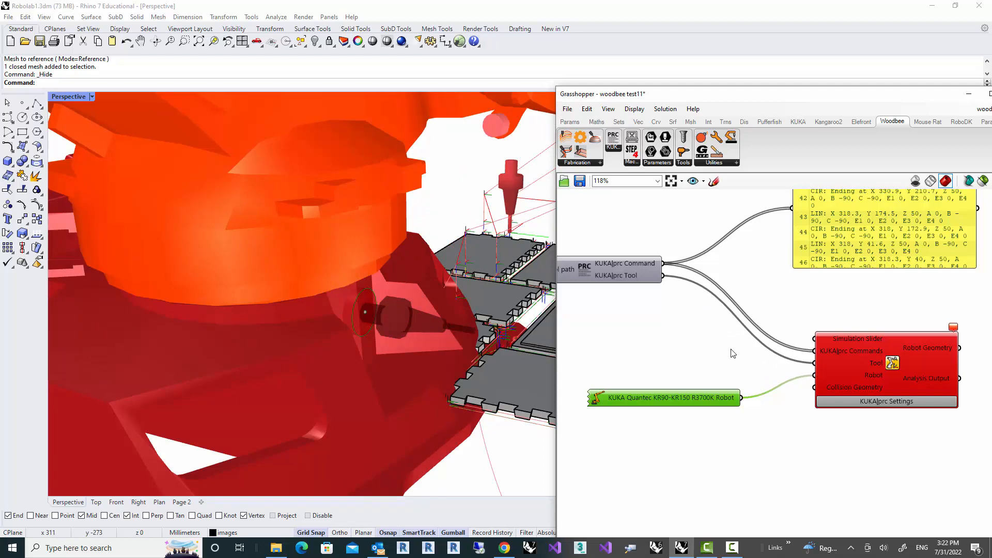
Add a Number Slider at 0.00000 above the robot component and connect it to the Simulation Slider input
scroll(733, 353, down, 3)
scroll(635, 362, up, 3)
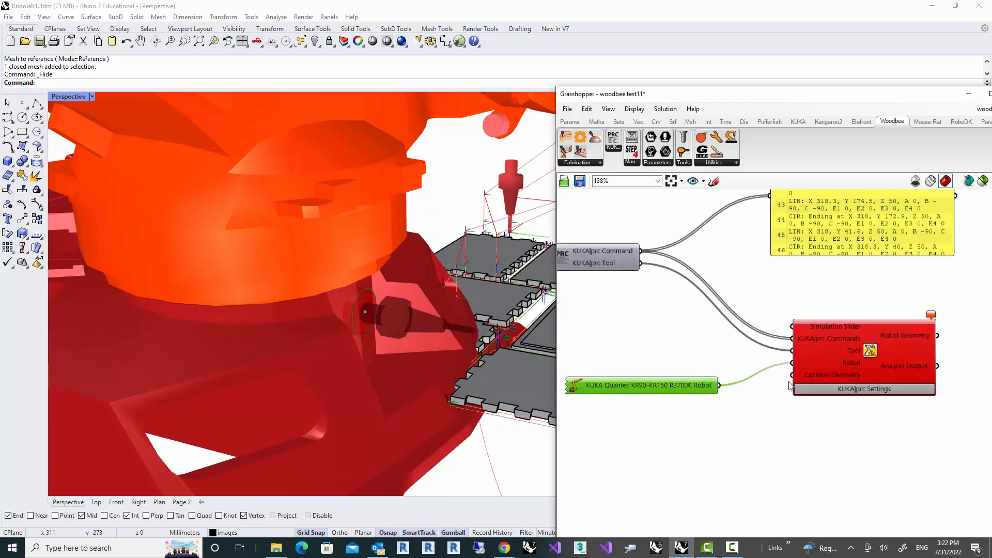
double_click(666, 341)
text(0)
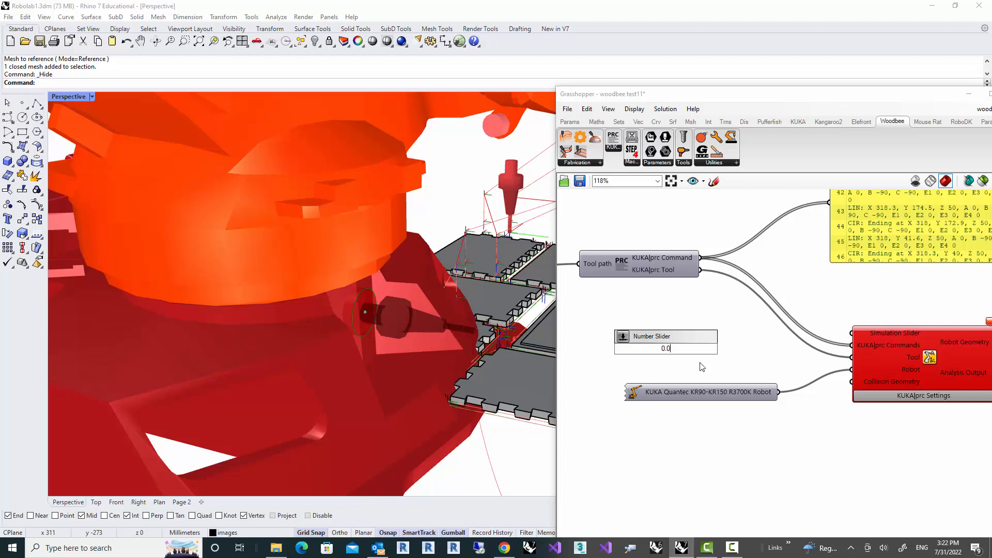
key(Return)
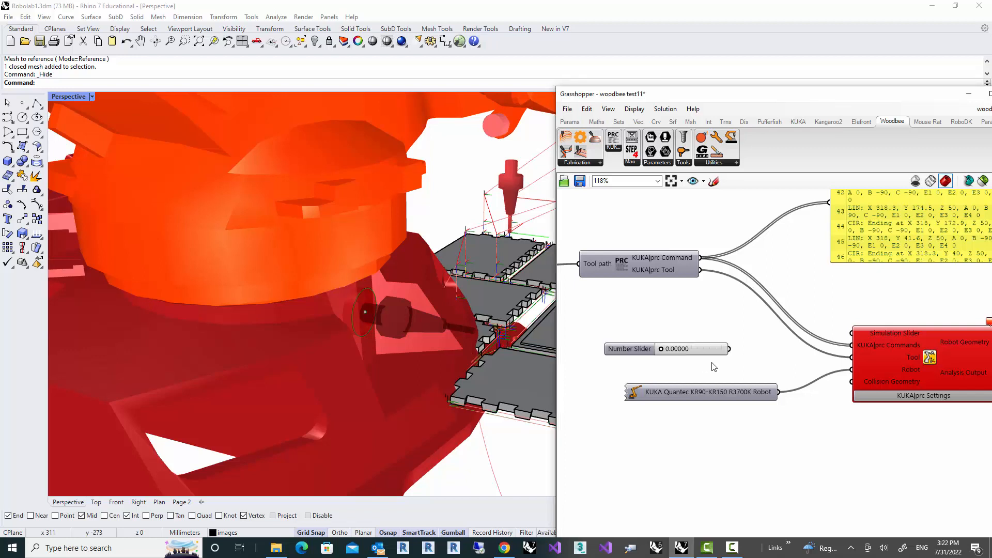
drag(732, 350, 846, 338)
Select the milling panels with their curves in the Perspective viewport and move them from the robot base into the area below the arm
scroll(437, 340, down, 9)
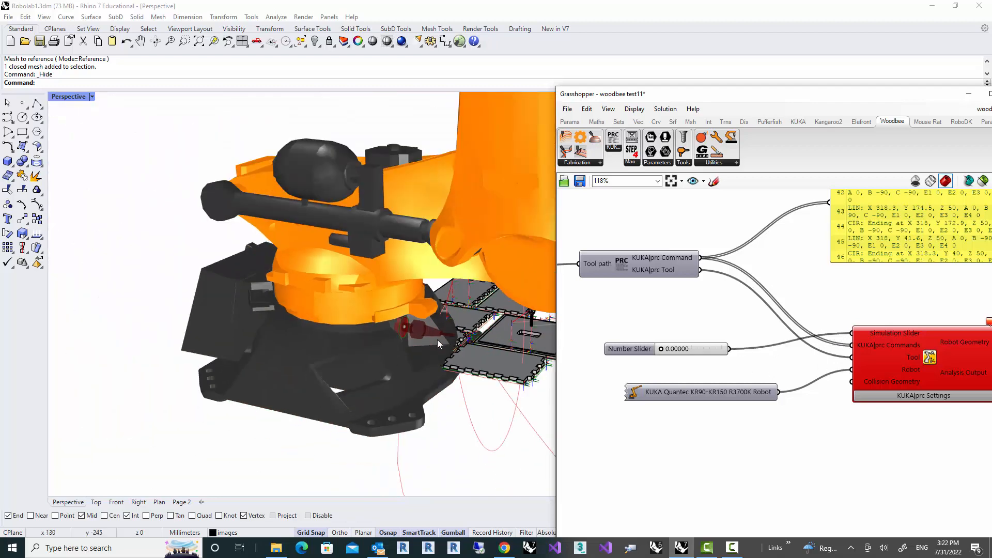
right_drag(437, 339, 251, 315)
scroll(346, 329, down, 2)
mouse_move(345, 329)
right_down()
mouse_move(338, 341)
mouse_move(357, 341)
right_up()
drag(349, 311, 531, 427)
drag(394, 348, 215, 347)
right_drag(258, 329, 265, 318)
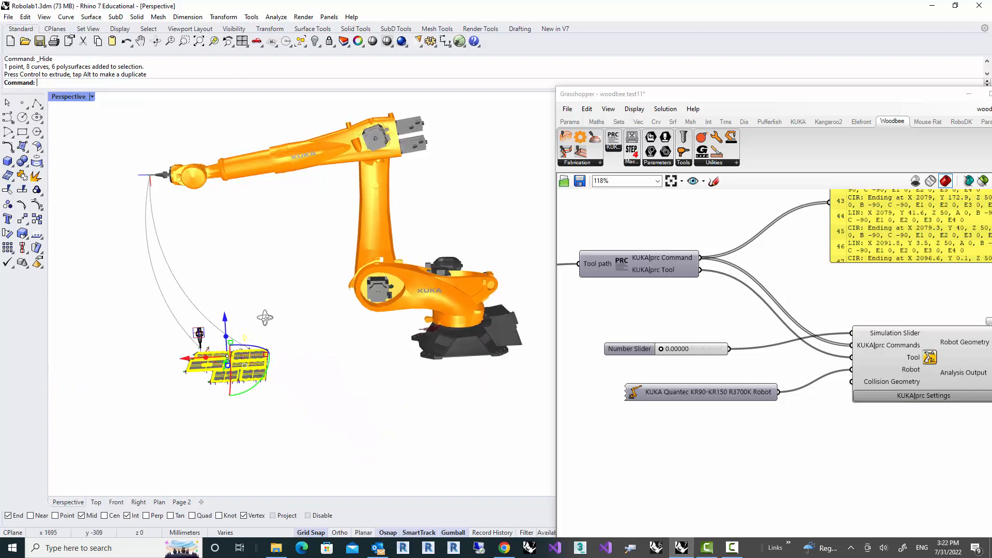
drag(195, 363, 231, 362)
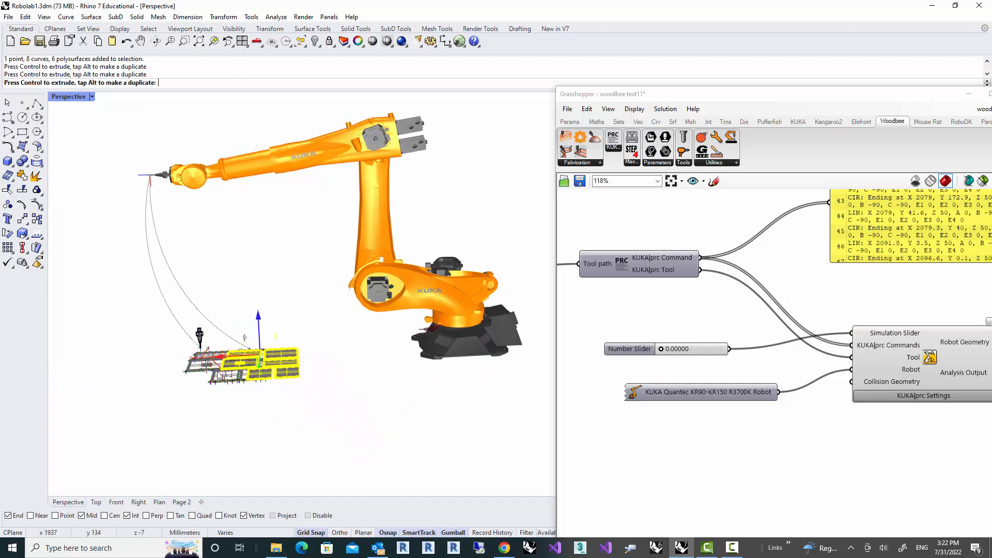
click(269, 422)
right_drag(268, 423, 284, 355)
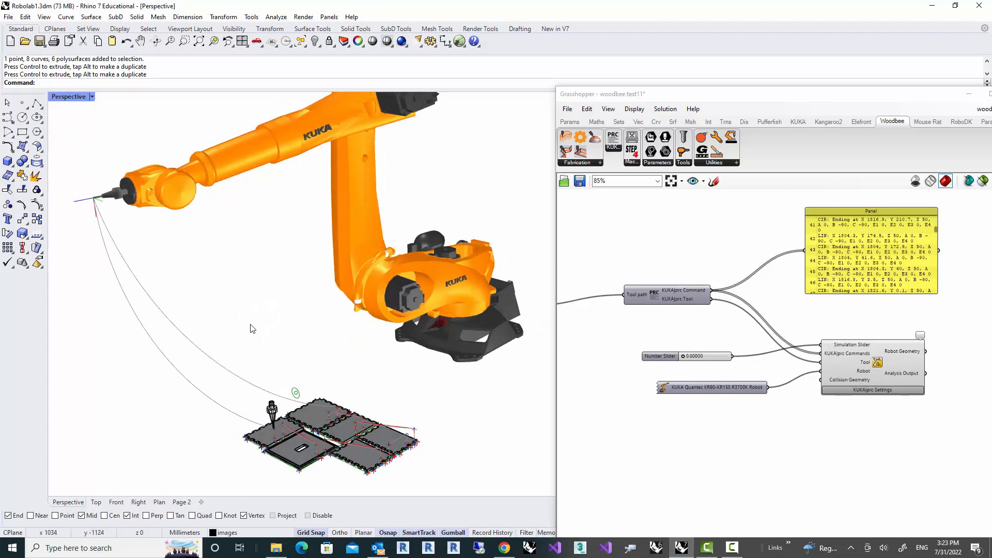
Replace the tool wired into Rough cut with the Tool output of the custom tool component that has the spindle mesh
scroll(100, 222, up, 2)
right_drag(103, 223, 137, 234)
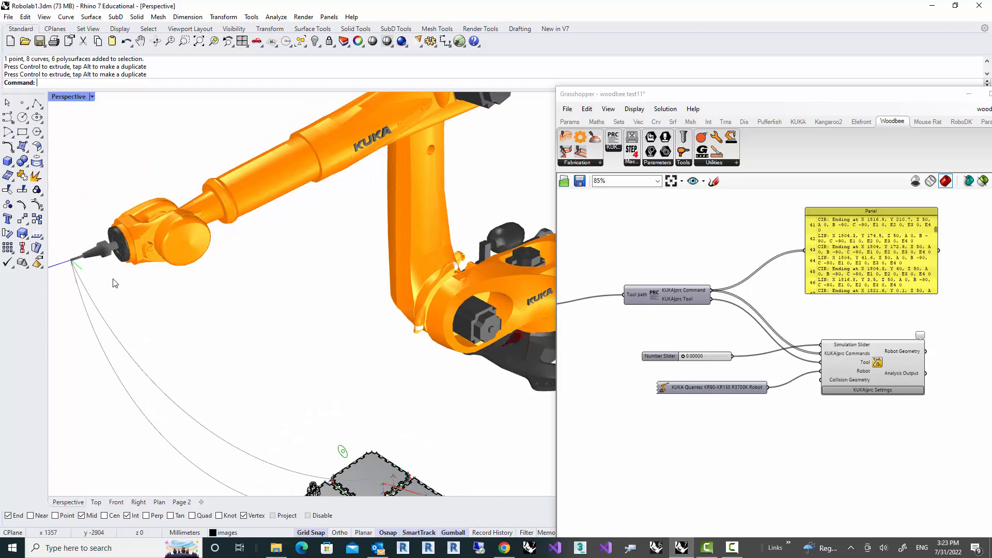
right_drag(114, 283, 136, 289)
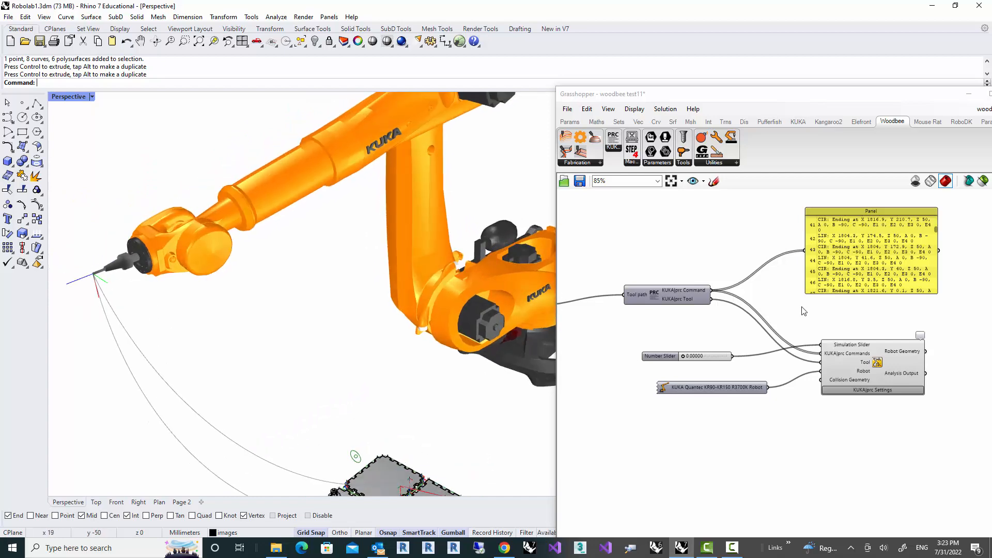
scroll(804, 310, down, 3)
right_drag(689, 358, 843, 352)
right_drag(690, 385, 829, 377)
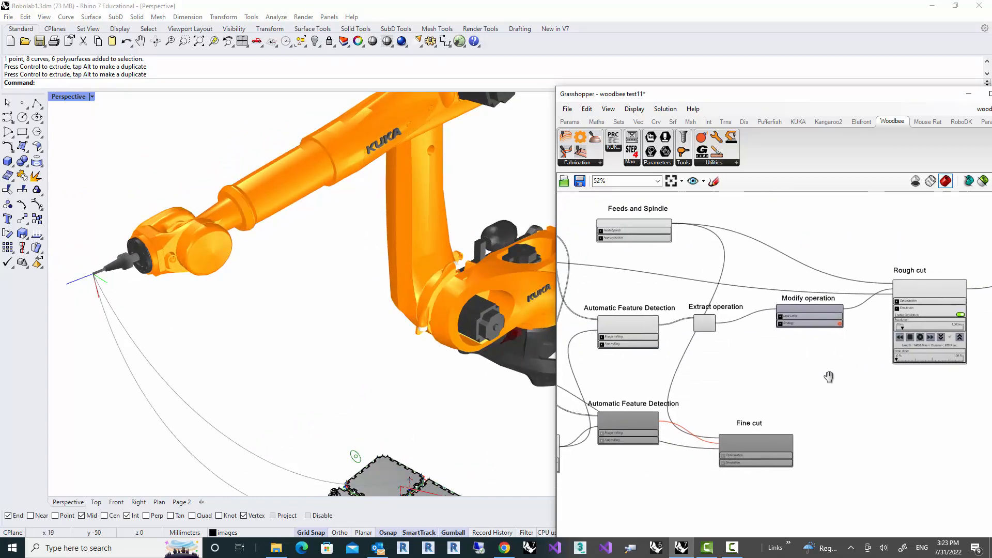
right_drag(727, 386, 683, 388)
scroll(839, 281, up, 3)
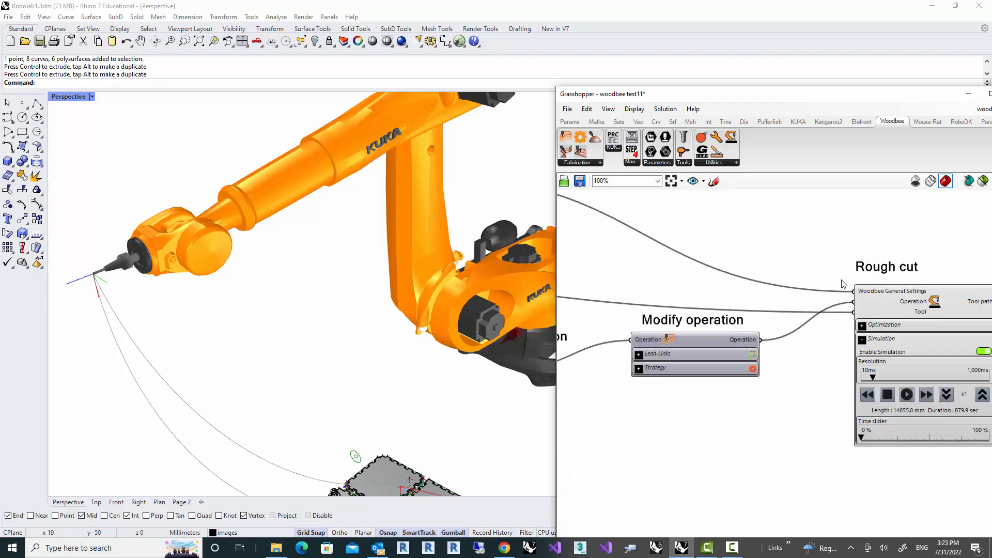
click(906, 319)
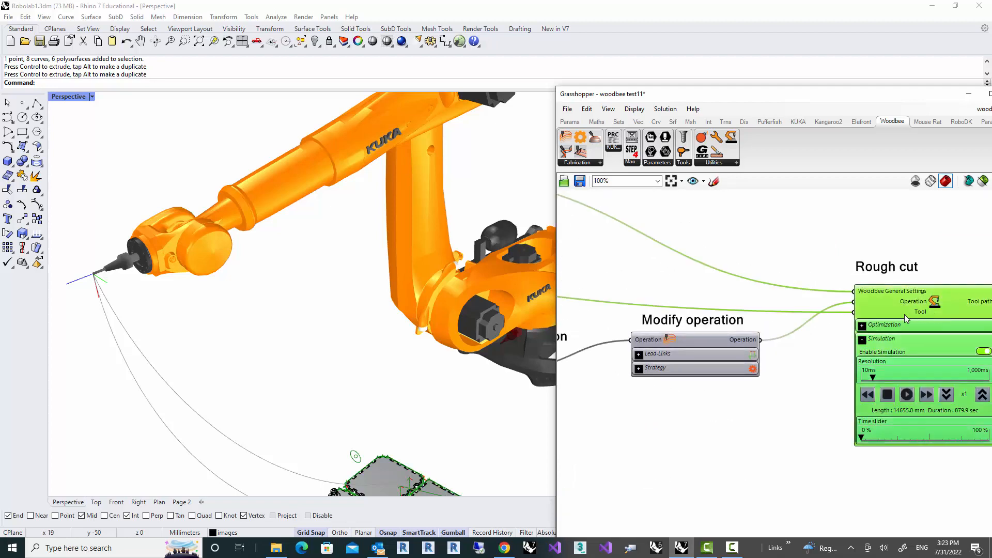
scroll(859, 321, down, 4)
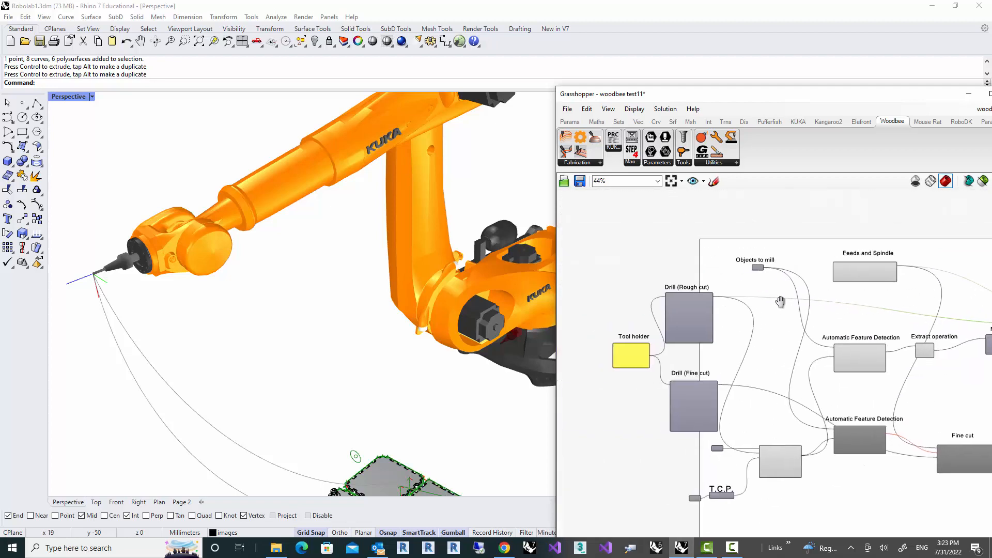
scroll(800, 336, up, 4)
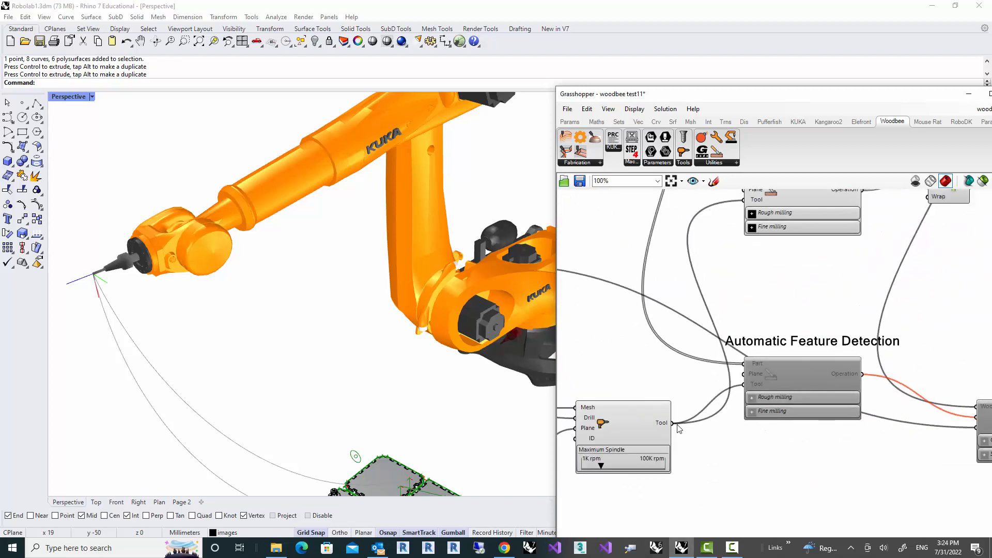
drag(674, 423, 852, 325)
scroll(674, 367, down, 6)
scroll(886, 285, up, 3)
scroll(886, 285, up, 3)
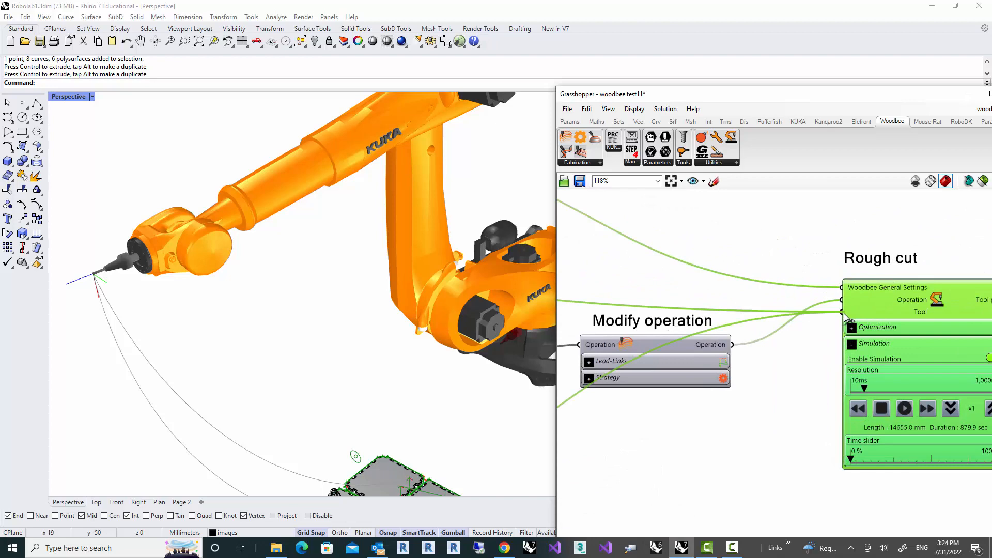
Turn off the preview of the Rough cut component to hide its wireframe spindle
scroll(277, 305, down, 6)
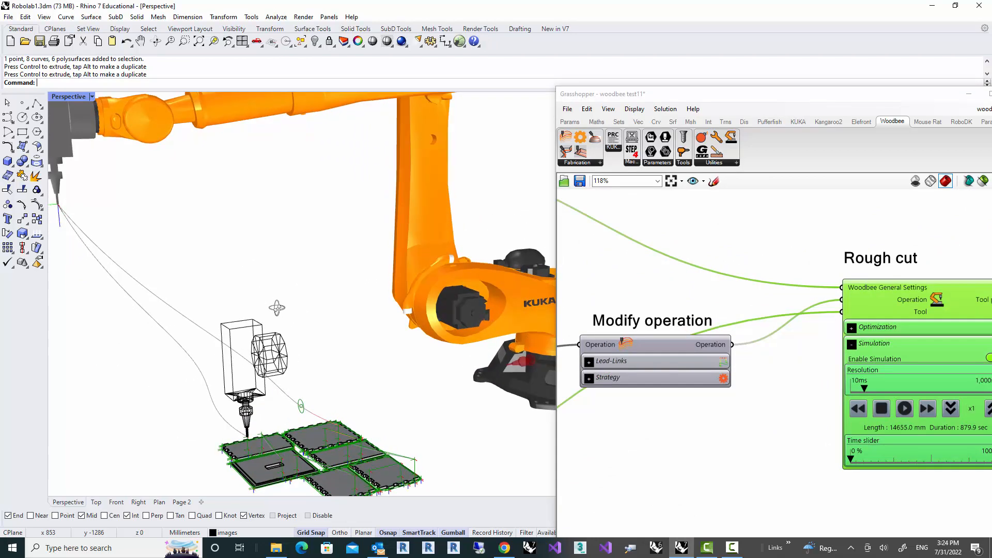
right_drag(273, 311, 304, 290)
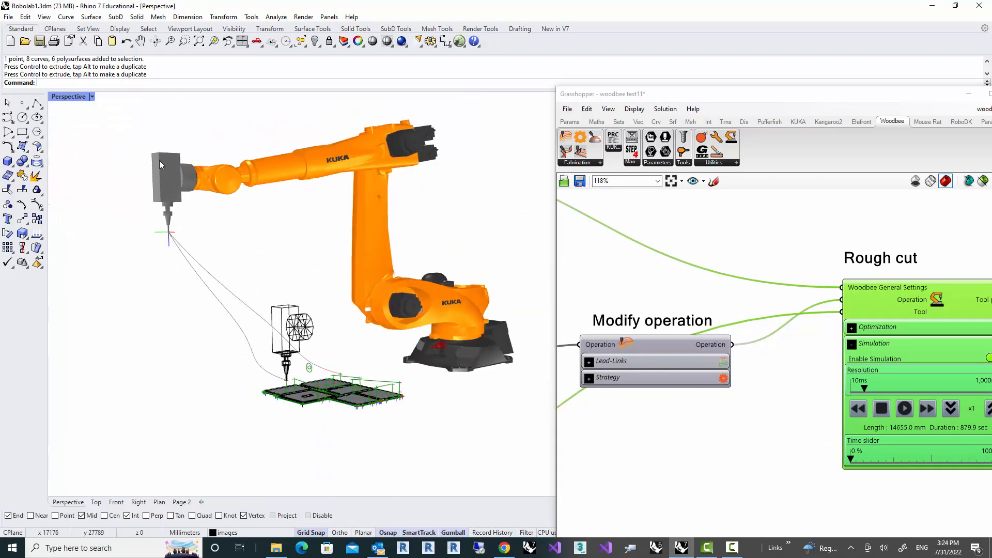
right_drag(290, 343, 256, 372)
scroll(256, 372, up, 4)
scroll(256, 372, down, 2)
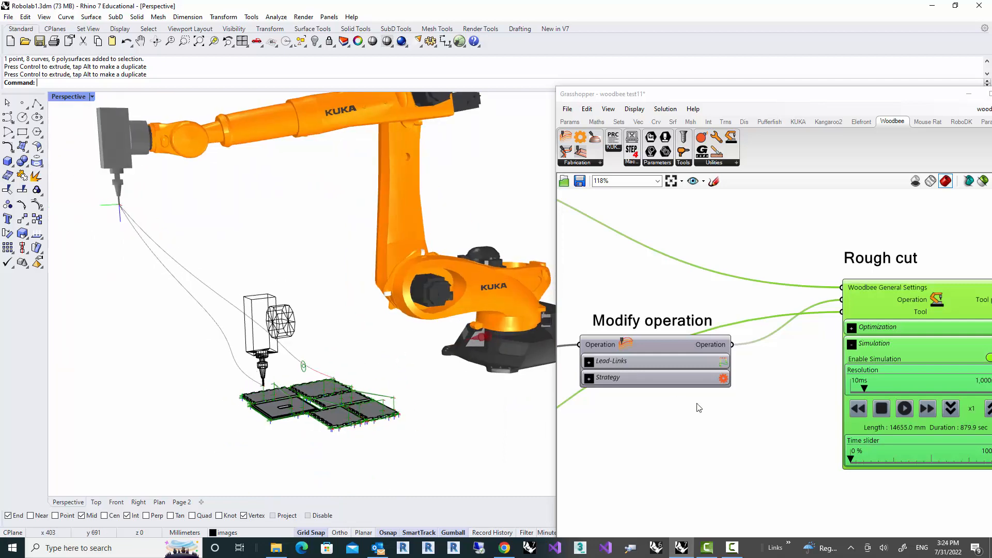
scroll(685, 420, down, 3)
right_drag(684, 420, 829, 371)
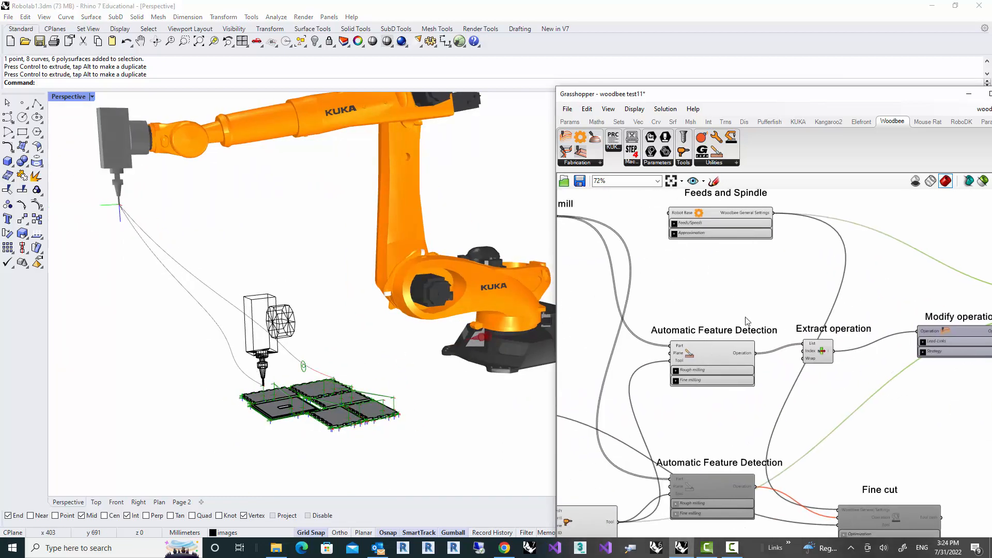
mouse_move(748, 322)
right_down()
mouse_move(803, 328)
mouse_move(662, 291)
right_up()
right_drag(821, 375, 706, 371)
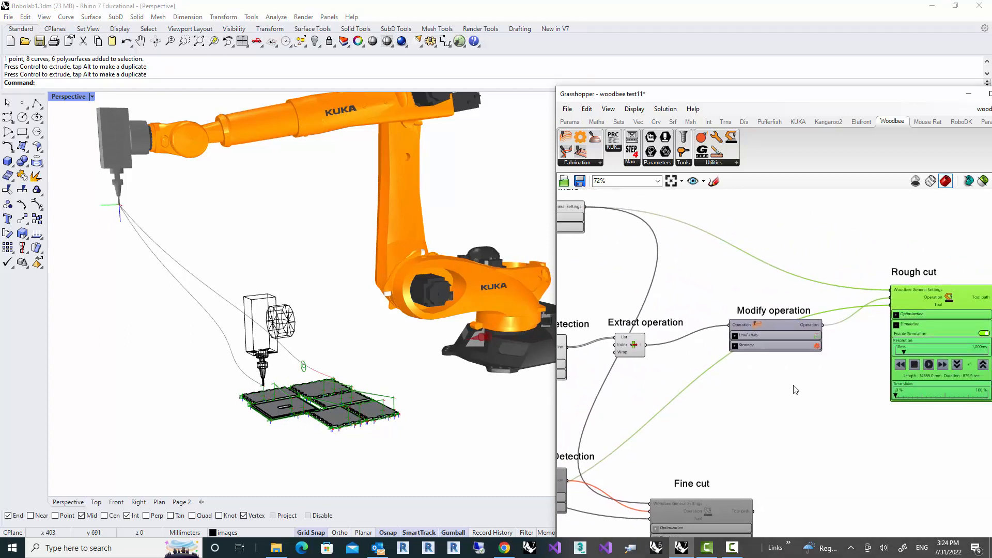
right_drag(770, 387, 581, 382)
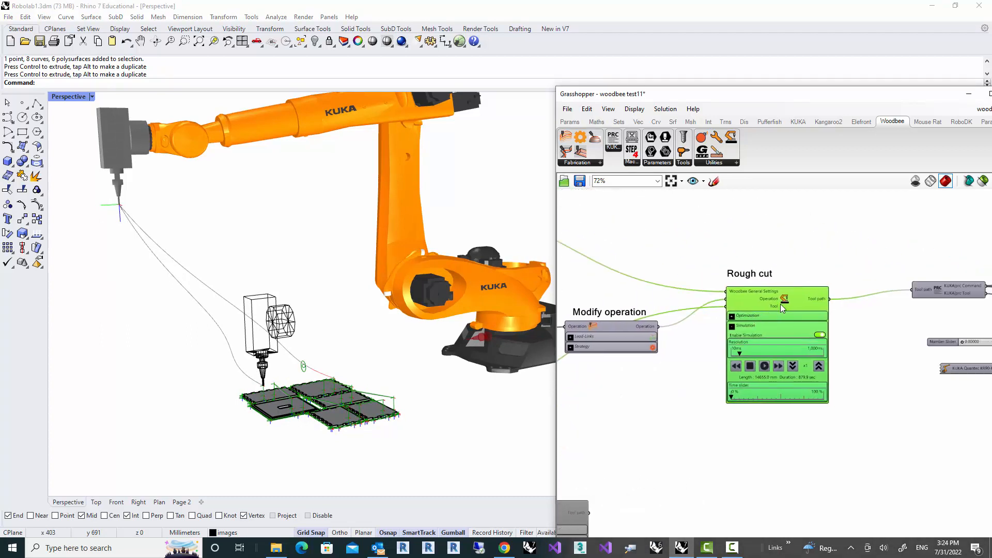
right_click(785, 309)
click(813, 318)
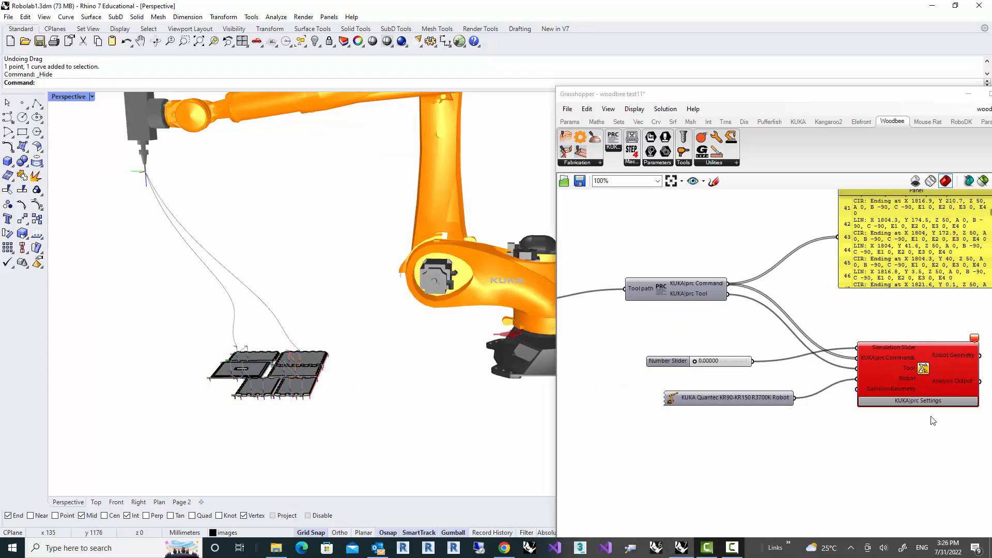
Open the KUKA|prc settings at the Analysis view and check the robot pose at the red-marked positions on the axis graph
click(902, 401)
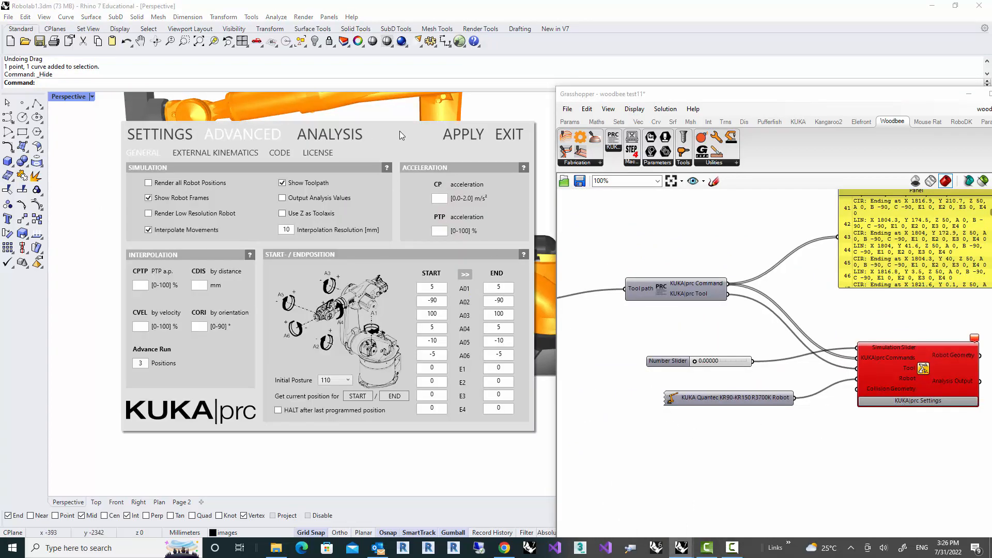
drag(399, 132, 822, 157)
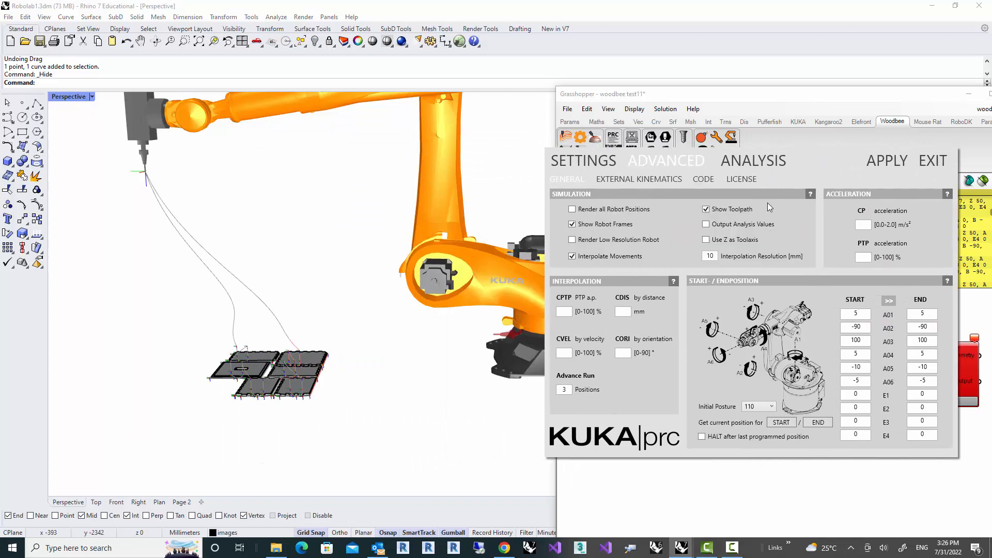
click(740, 162)
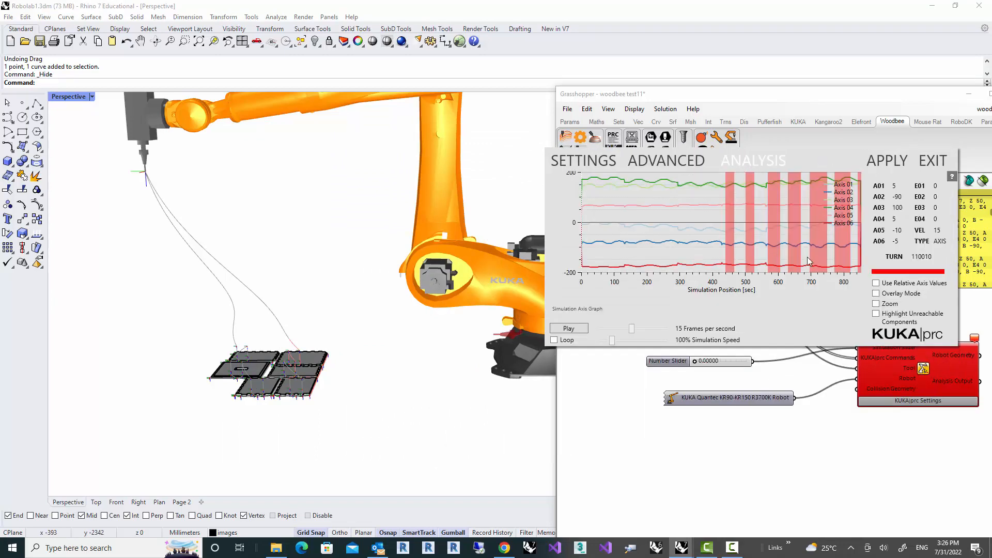
click(731, 251)
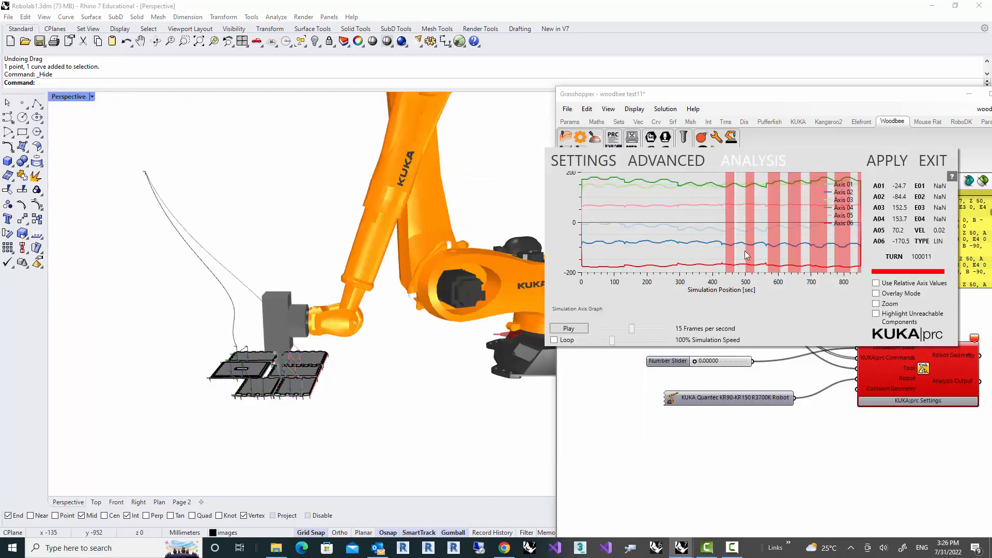
click(755, 249)
click(764, 253)
Select the milling panels with their curves, move them farther away from the robot base, and raise them
right_drag(278, 410, 295, 409)
drag(204, 334, 396, 456)
drag(233, 382, 163, 382)
drag(206, 345, 198, 267)
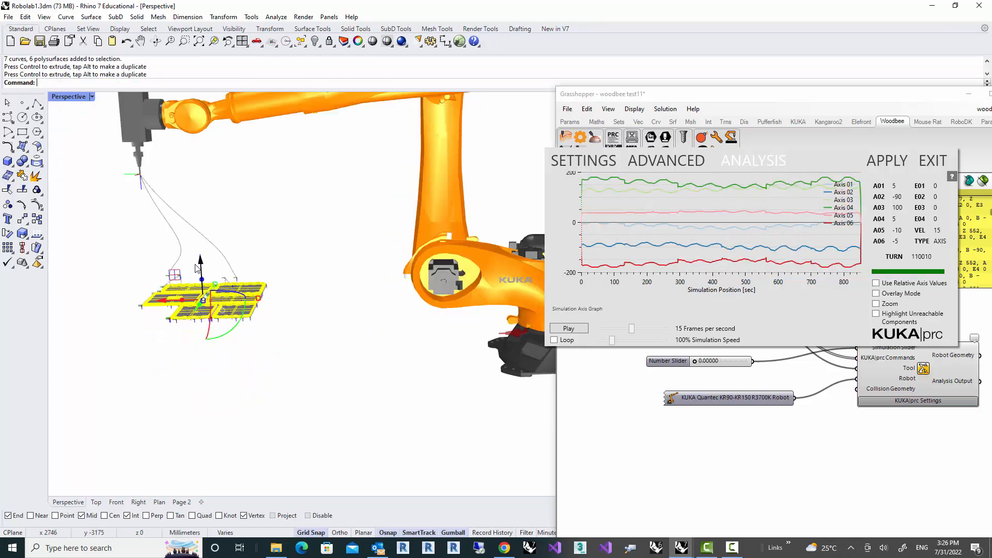
mouse_move(202, 370)
right_down()
mouse_move(259, 339)
mouse_move(227, 340)
mouse_move(215, 364)
right_up()
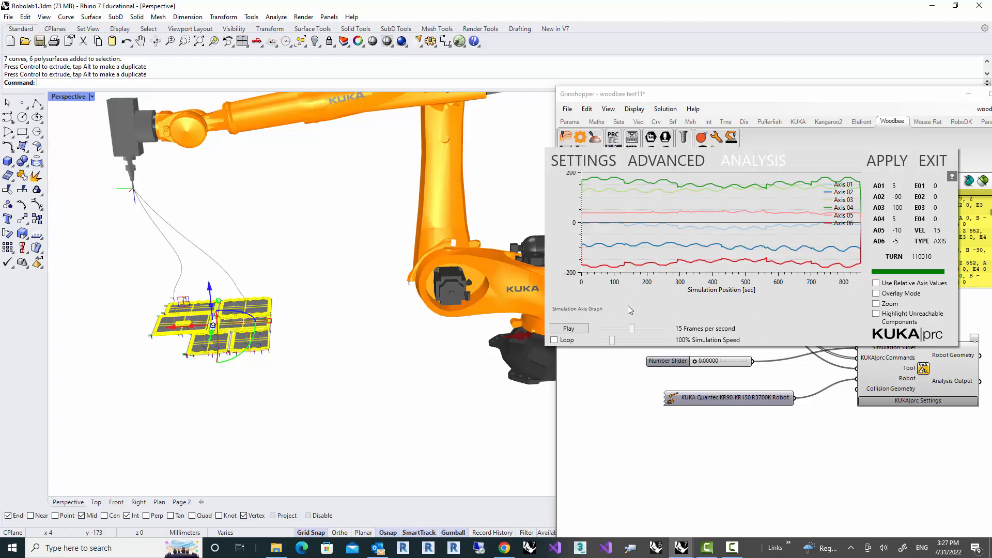
Deselect the panels, play the robot simulation, and jump to about 280 seconds to watch the tool up close
right_drag(314, 352, 480, 412)
click(480, 412)
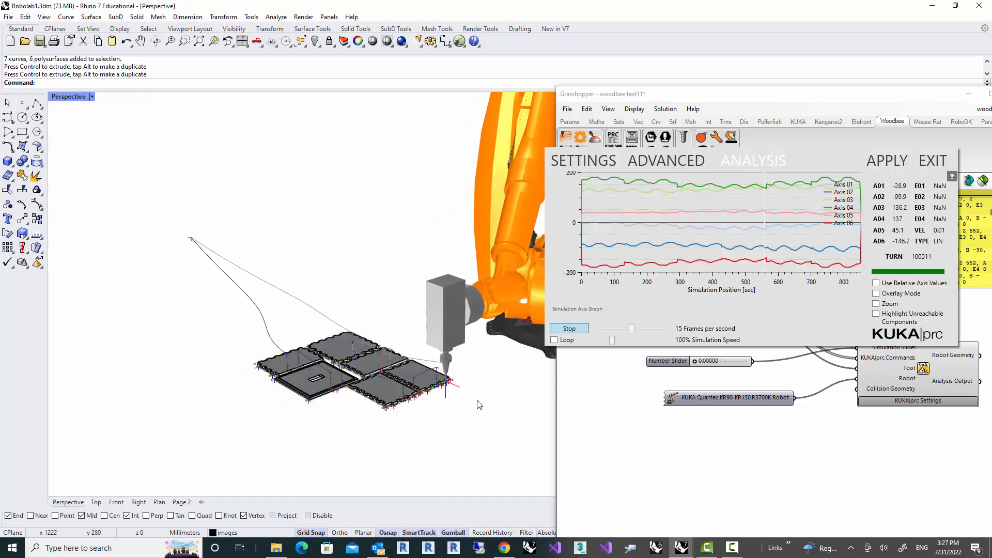
click(676, 246)
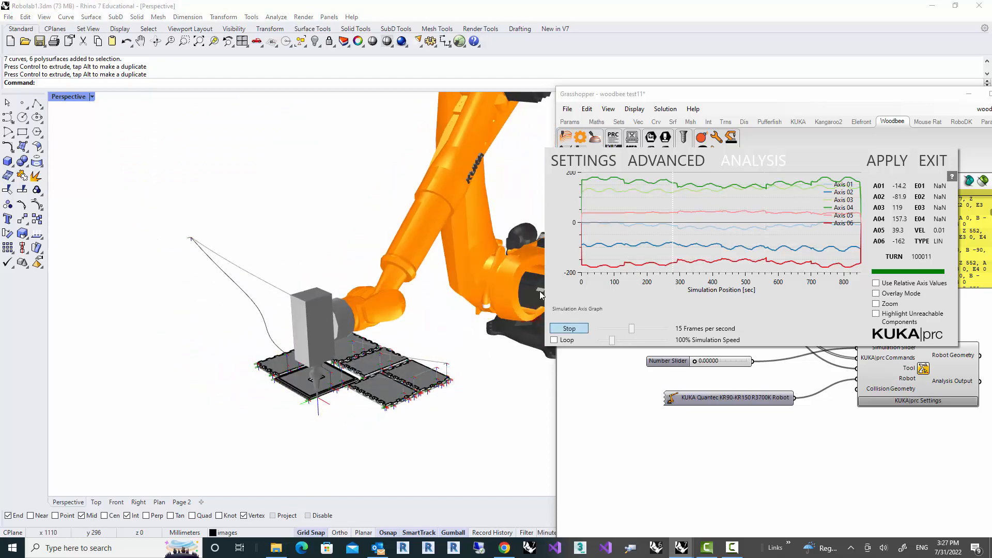
right_drag(433, 352, 475, 322)
scroll(476, 321, up, 3)
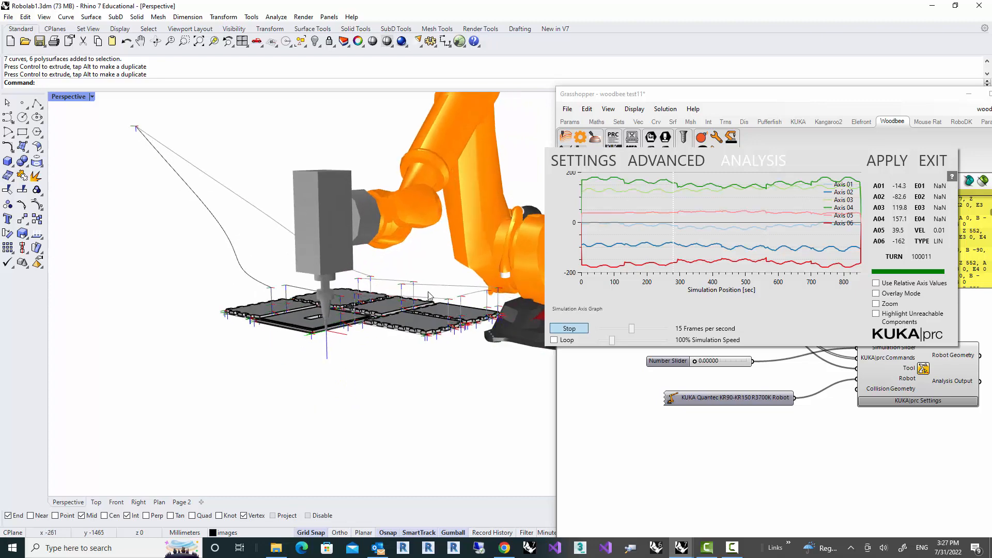
scroll(467, 320, up, 3)
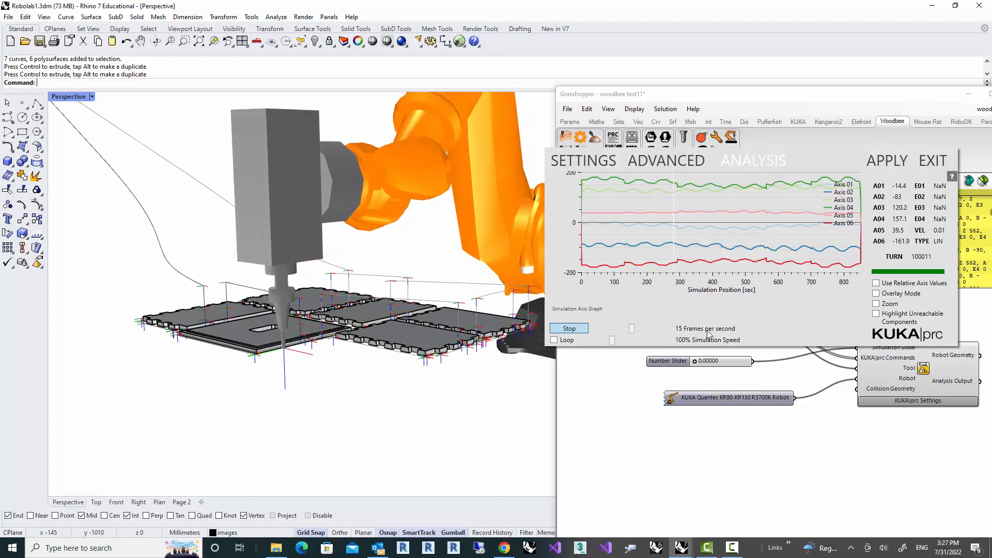
Set the simulation speed to 500% and watch the milling motion over the panels
click(642, 341)
click(642, 341)
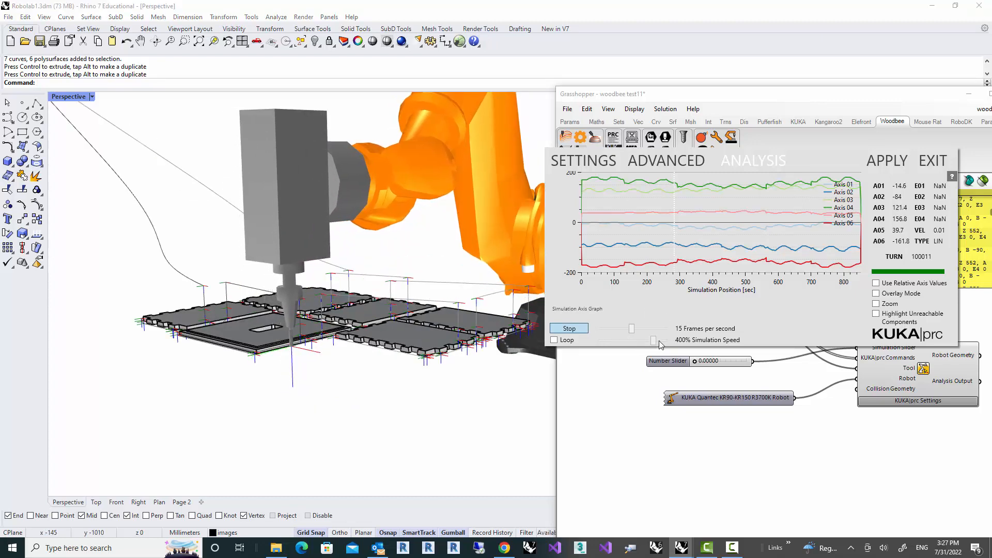
click(663, 340)
click(662, 340)
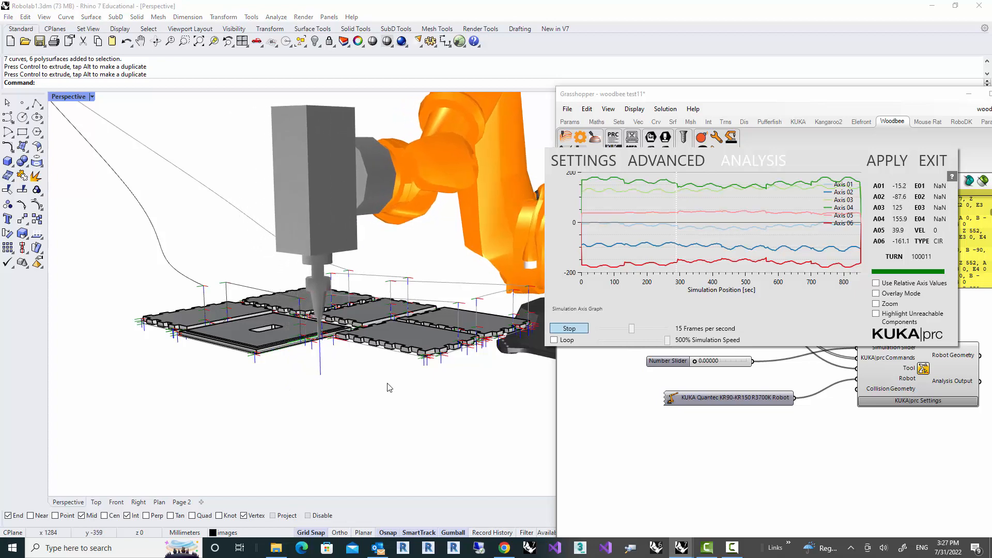
mouse_move(386, 384)
right_down()
mouse_move(384, 408)
mouse_move(385, 383)
right_up()
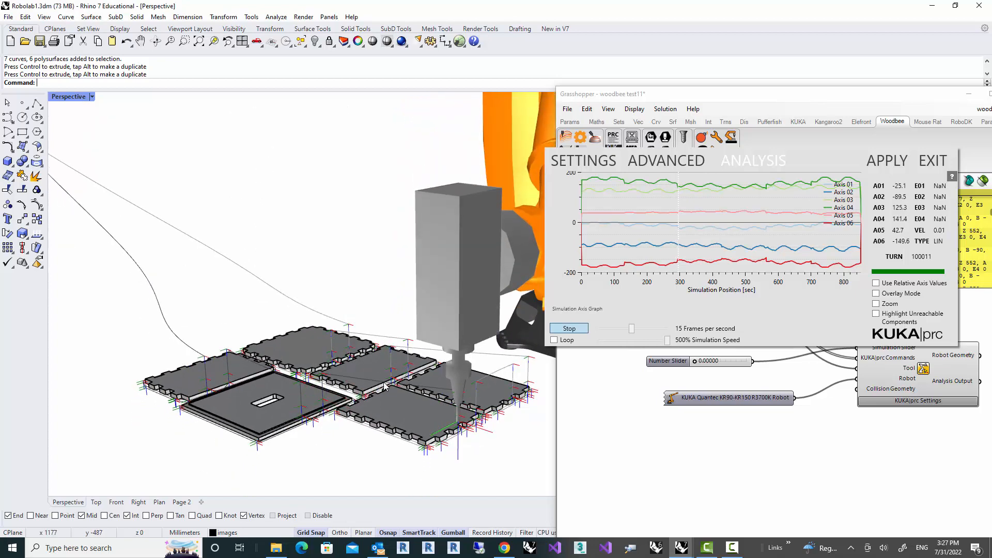